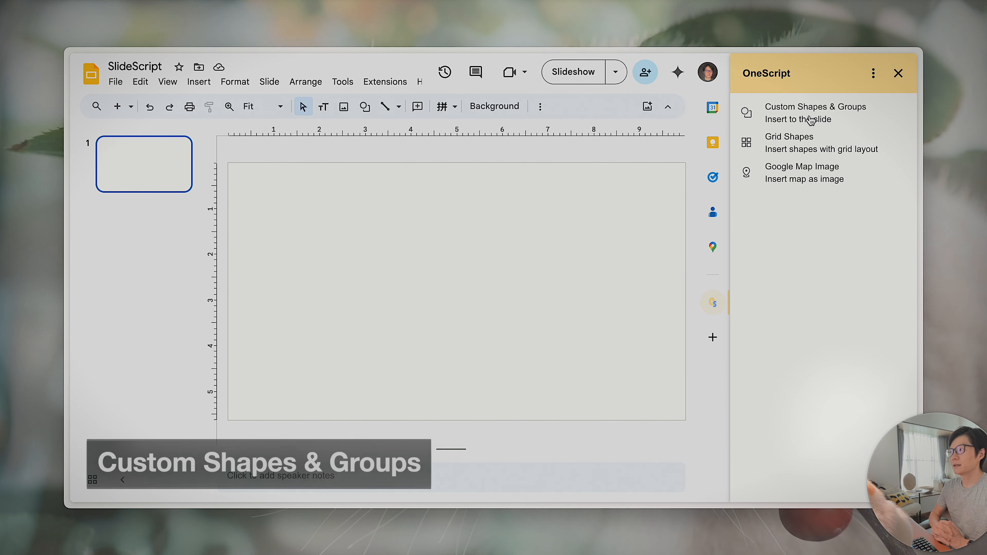
# - Open OneScript's Custom Shapes & Groups tool and copy the source presentation URL from its Update URL settings
pyautogui.click(807, 122)
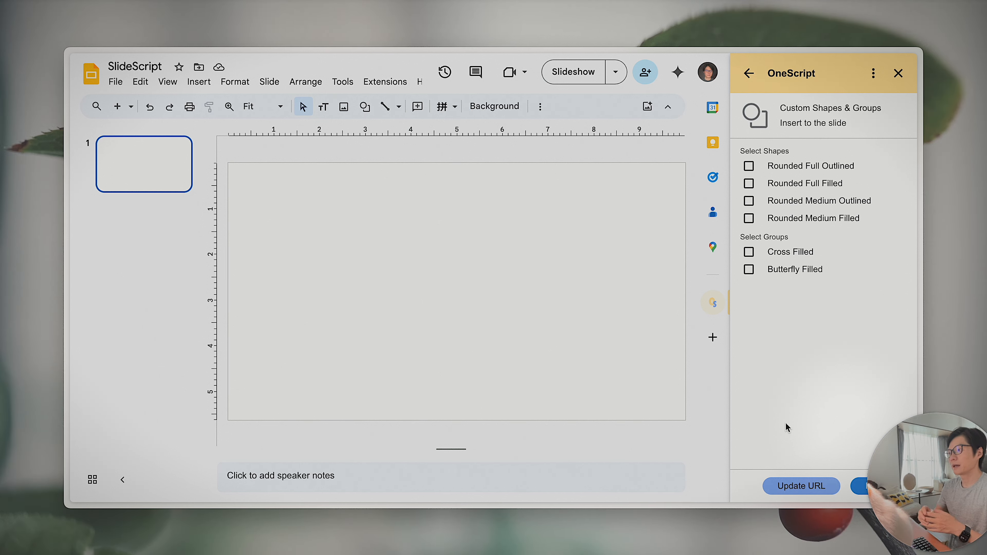
pyautogui.click(783, 493)
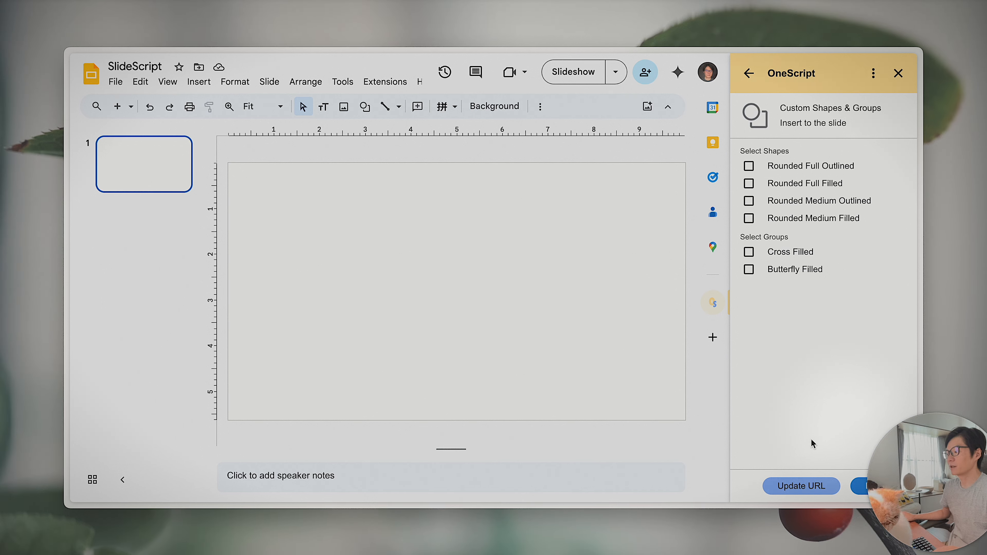
pyautogui.click(804, 495)
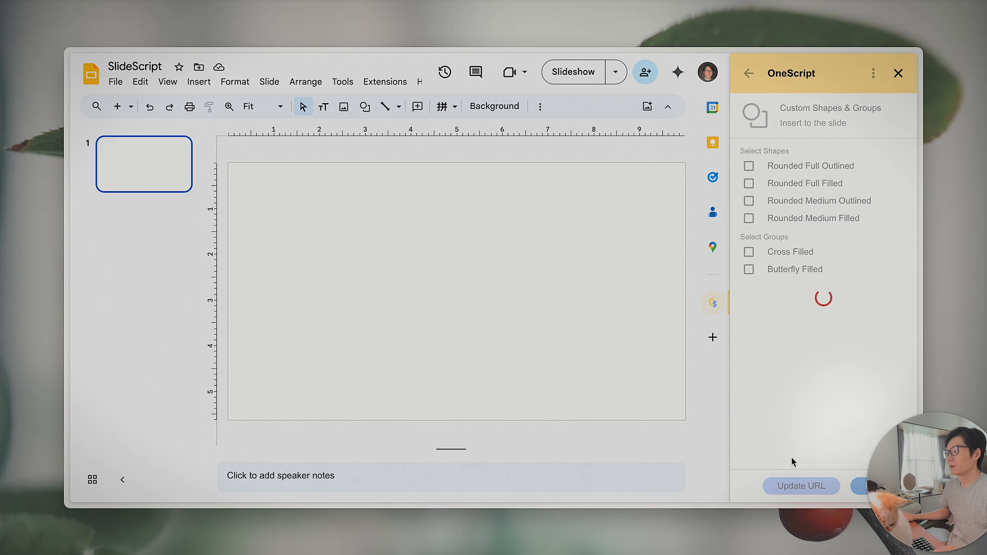
pyautogui.moveTo(799, 210); pyautogui.dragTo(720, 162)
pyautogui.press('super+c')
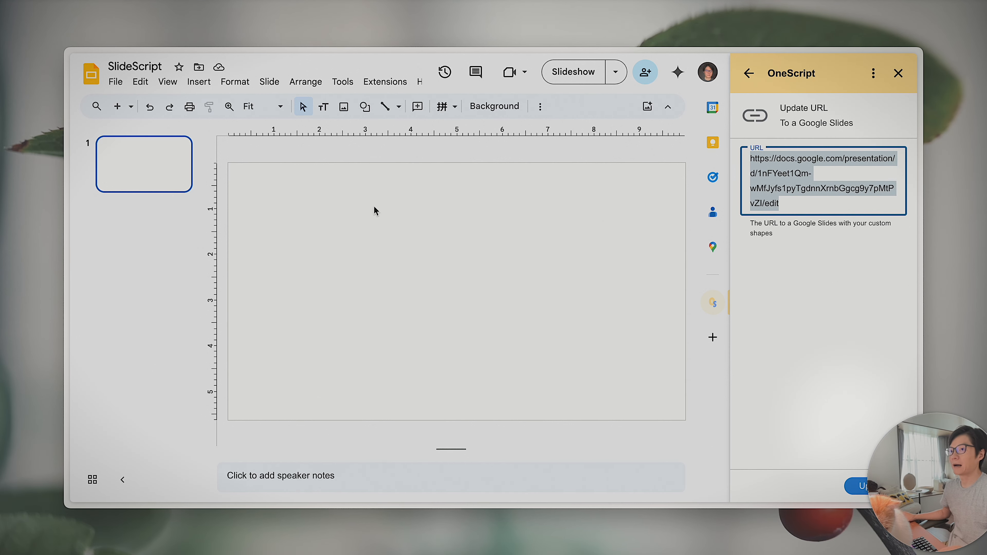
# - Open the presentation at the copied URL in the browser to reach the custom shapes source deck
pyautogui.press('super+s')
pyautogui.scroll(-5, 132, 311)
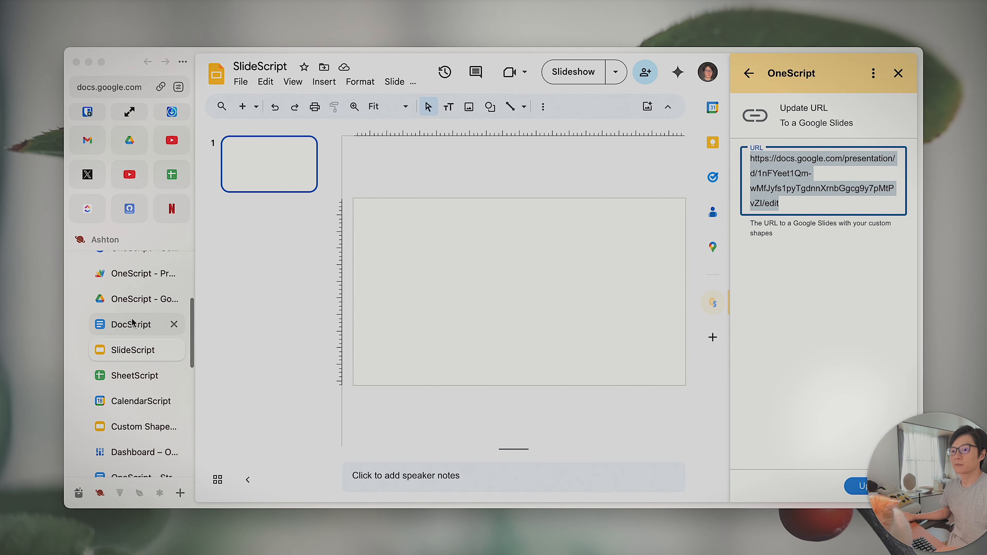
pyautogui.scroll(4, 134, 321)
pyautogui.click(129, 364)
pyautogui.scroll(-6, 128, 360)
pyautogui.click(125, 390)
pyautogui.press('super+v')
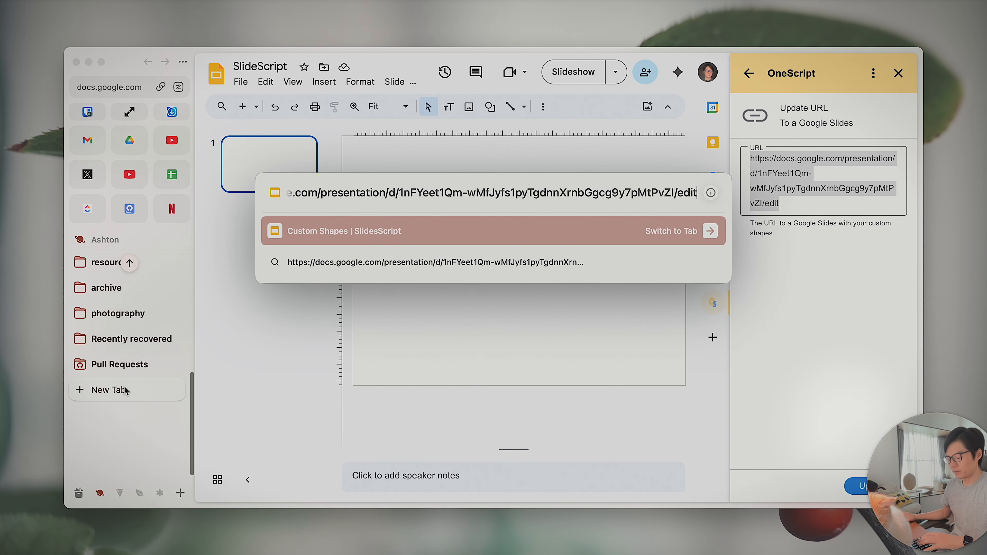
pyautogui.press('Return')
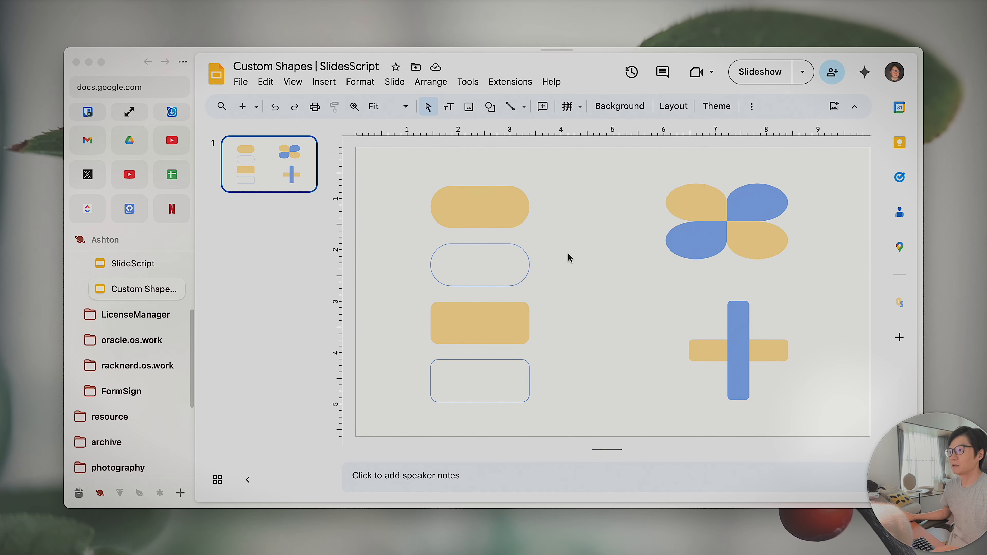
# - Examine the filled and outlined fully rounded shapes, including the corner-rounding handle of the outlined one
pyautogui.click(520, 269)
pyautogui.click(502, 211)
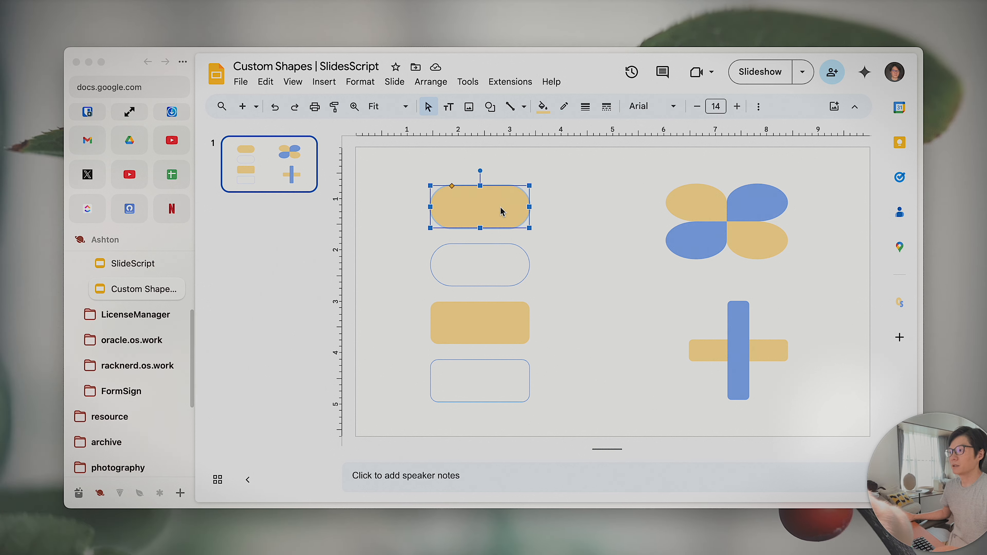
pyautogui.click(548, 263)
pyautogui.click(511, 272)
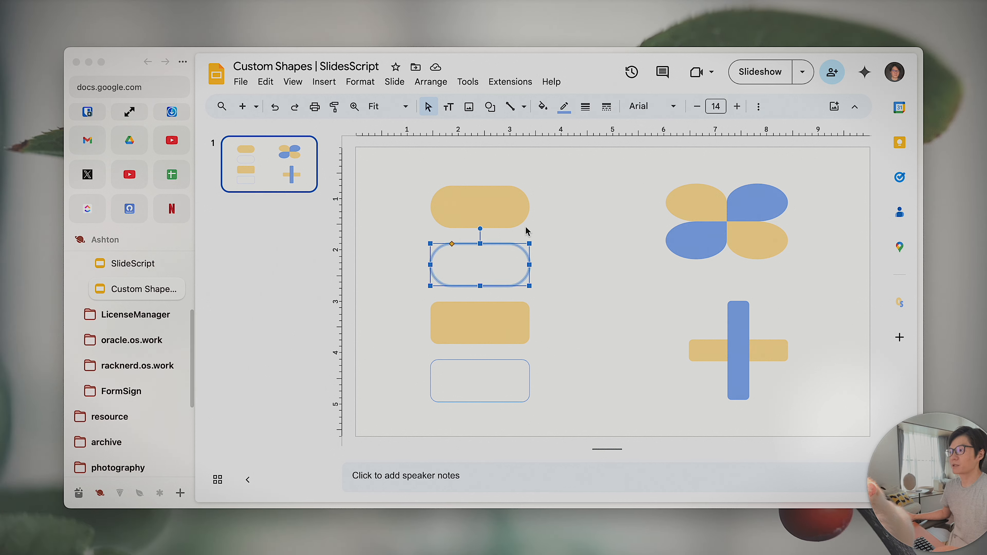
pyautogui.click(406, 271)
pyautogui.click(505, 271)
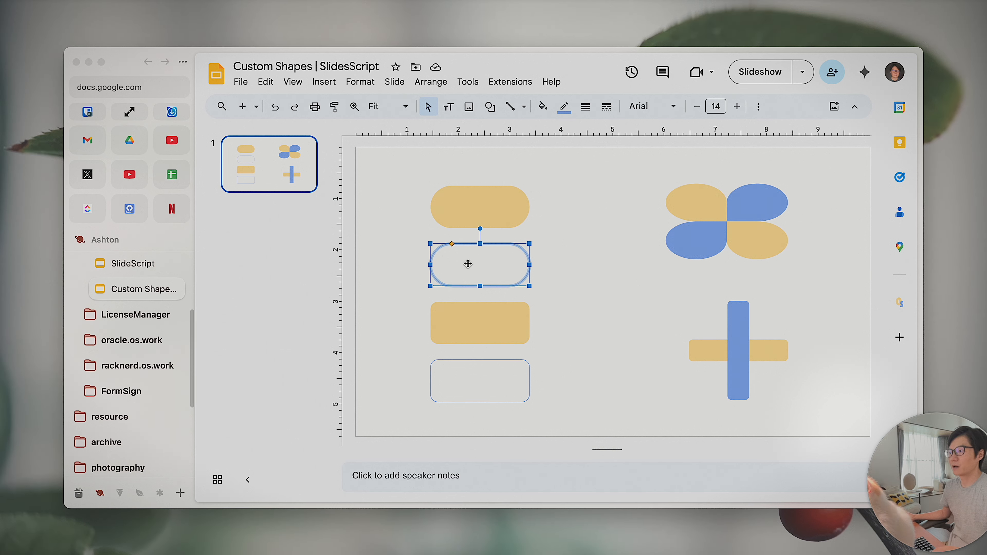
pyautogui.click(383, 274)
pyautogui.click(469, 266)
pyautogui.moveTo(441, 244)
pyautogui.mouseDown()
pyautogui.moveTo(429, 244)
pyautogui.moveTo(450, 243)
pyautogui.mouseUp()
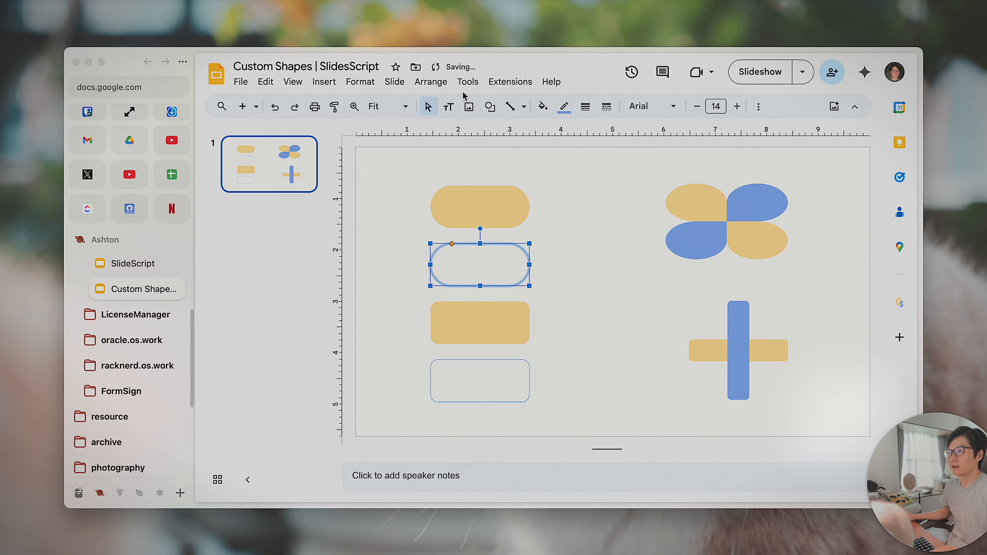
# - Try drawing a fully rounded rectangle in the middle of the slide and delete it
pyautogui.click(490, 107)
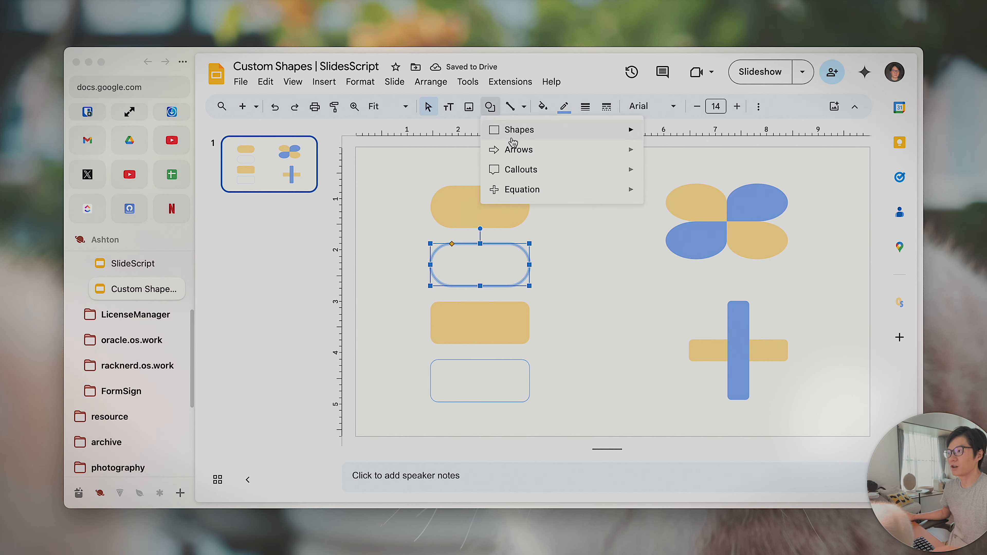
pyautogui.moveTo(631, 134)
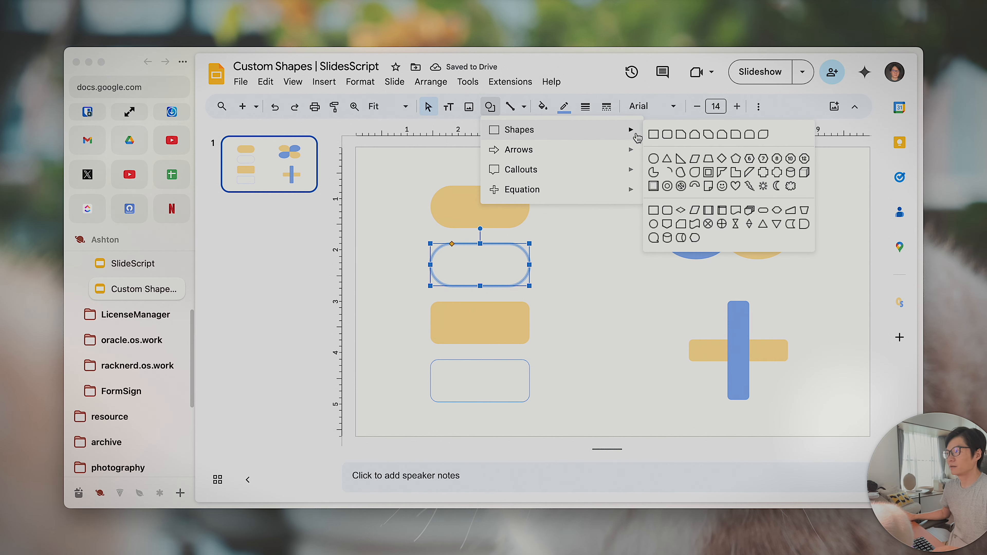
pyautogui.click(673, 136)
pyautogui.moveTo(584, 260); pyautogui.dragTo(675, 295)
pyautogui.moveTo(589, 259); pyautogui.dragTo(615, 283)
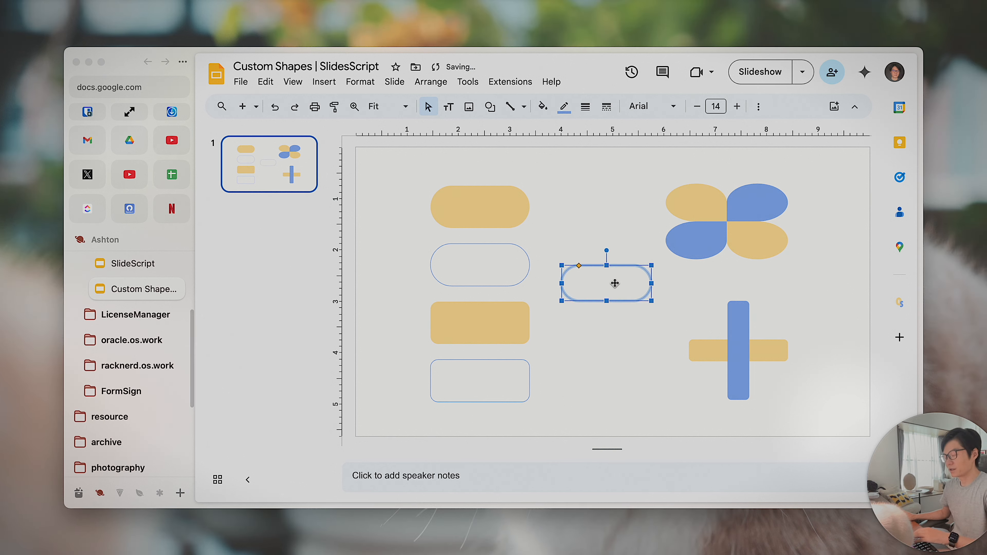
pyautogui.press('Delete')
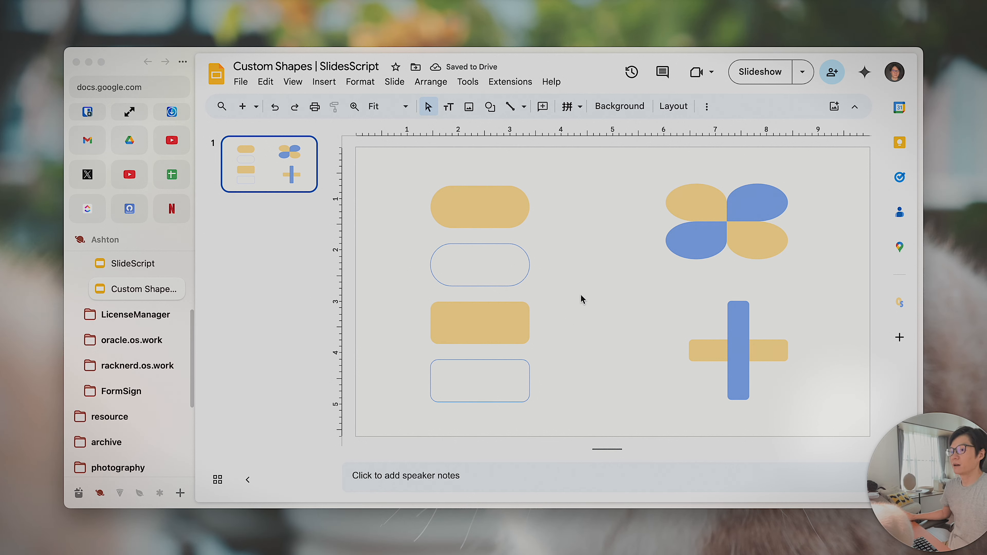
# - Return to the SlideScript presentation and choose the Butterfly Filled group in the Custom Shapes & Groups list
pyautogui.click(139, 268)
pyautogui.click(686, 296)
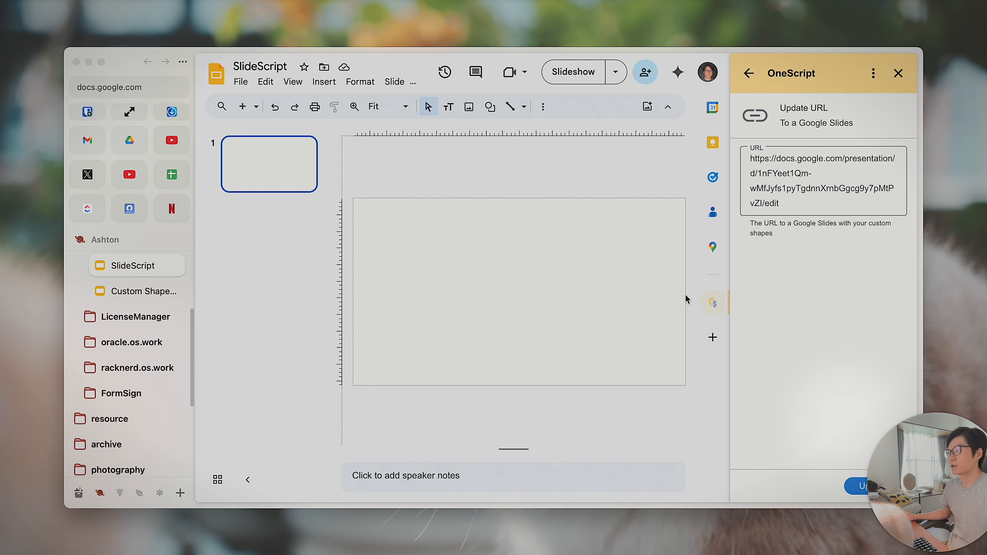
pyautogui.click(748, 73)
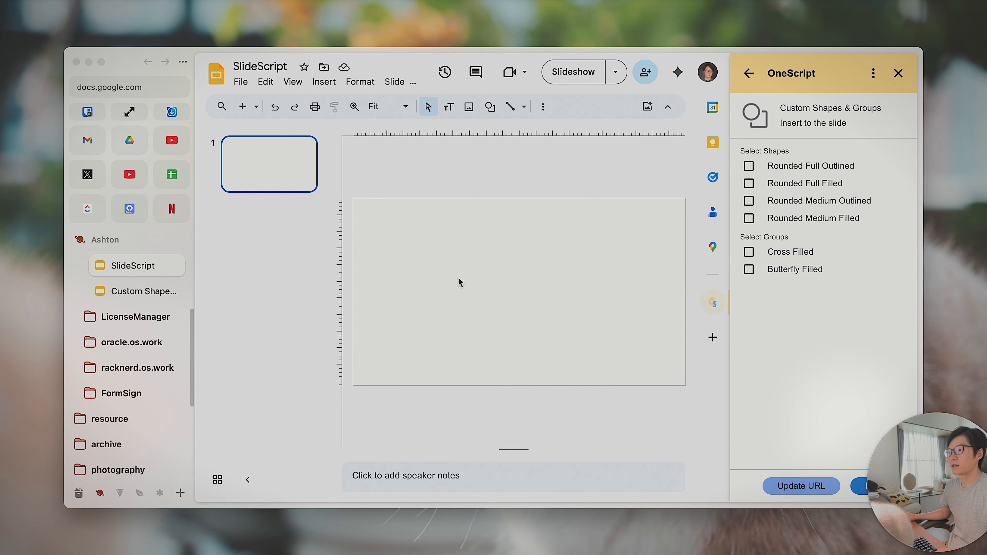
pyautogui.press('super+s')
pyautogui.click(749, 271)
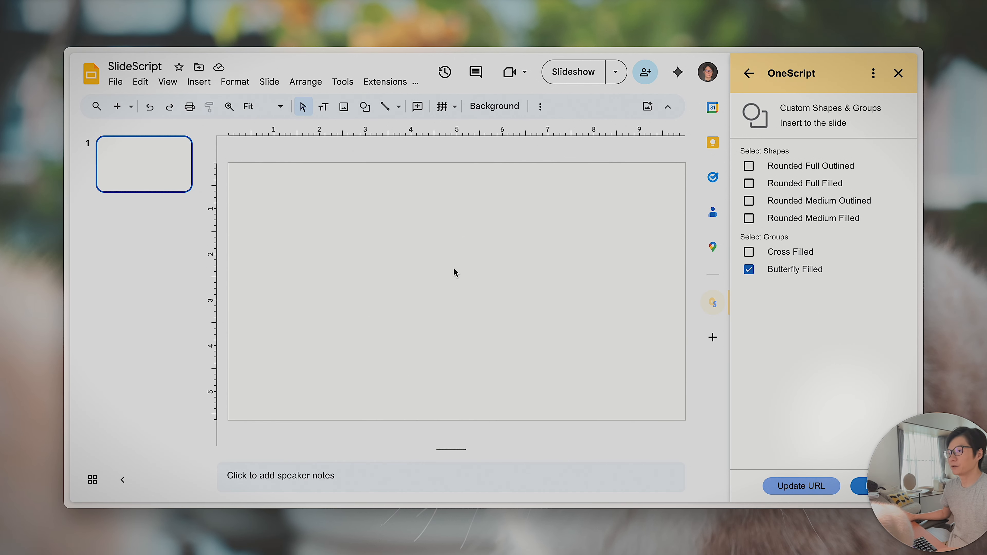
# - Switch to the Custom Shapes presentation and inspect the butterfly group and the commands available for it
pyautogui.press('super+s')
pyautogui.click(133, 418)
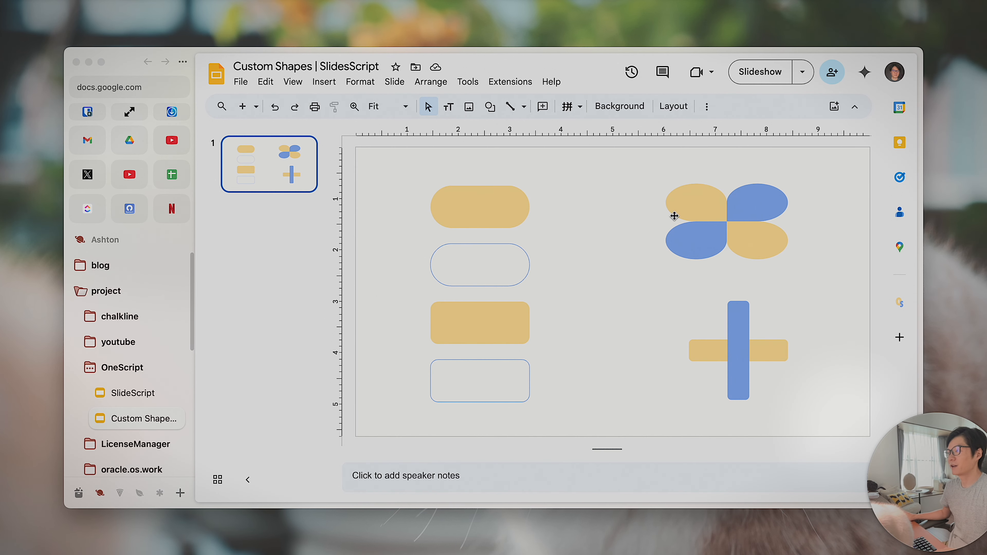
pyautogui.click(711, 224)
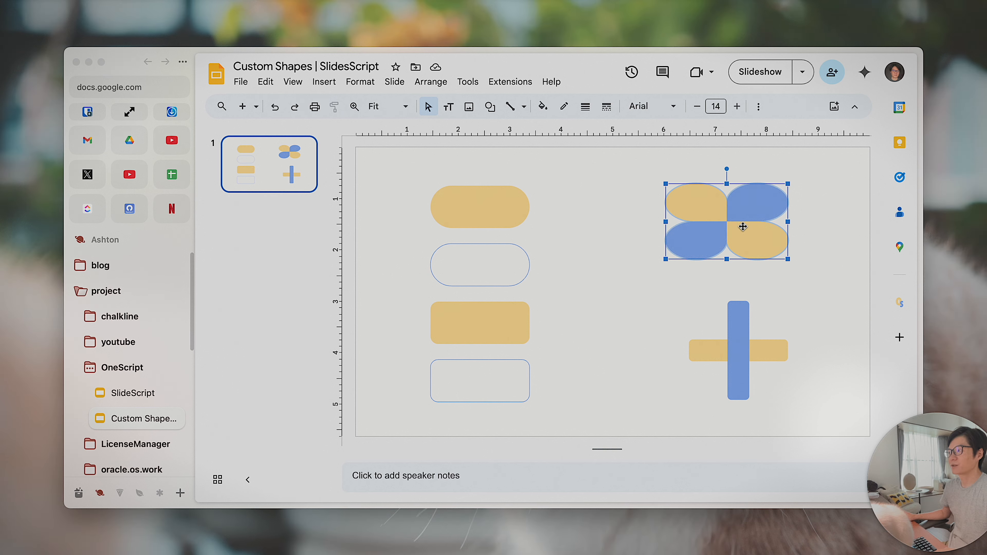
pyautogui.rightClick(730, 224)
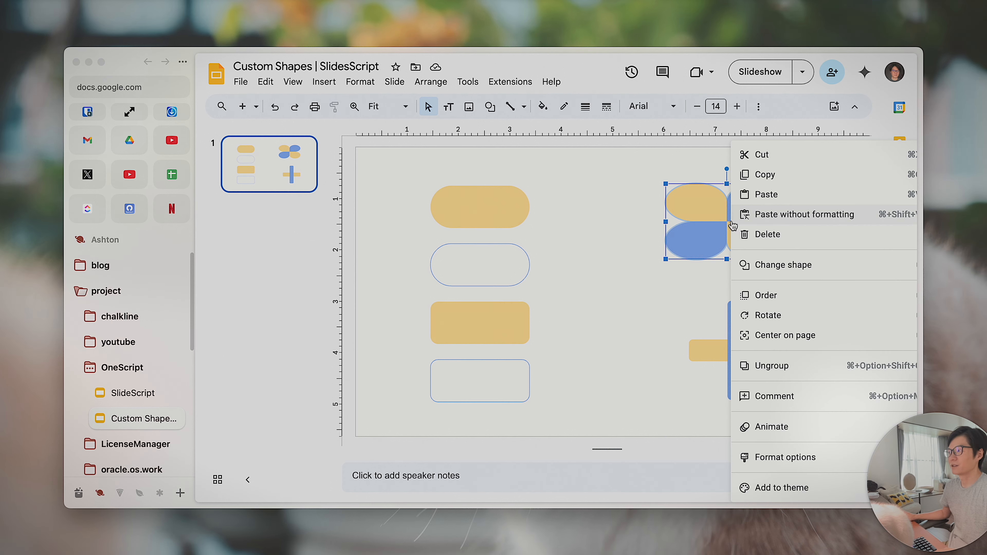
pyautogui.click(613, 256)
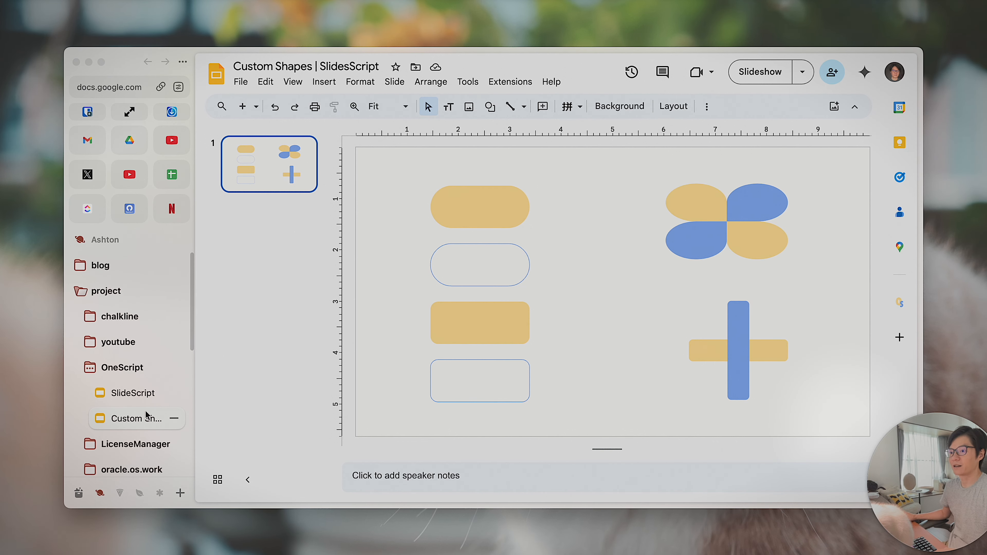
# - Go back to the SlideScript presentation and insert the chosen Butterfly Filled group into the slide
pyautogui.click(144, 399)
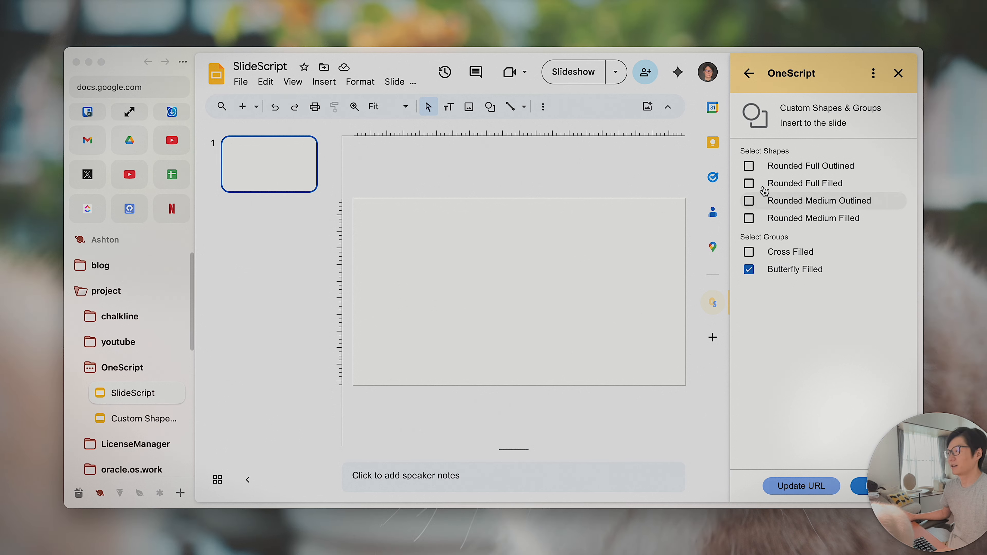
pyautogui.moveTo(738, 153); pyautogui.dragTo(804, 156)
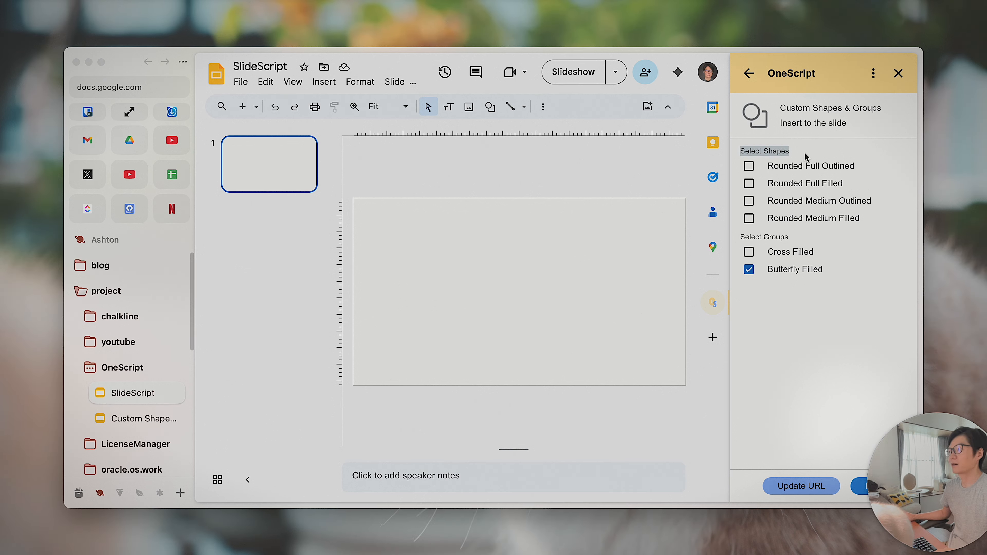
pyautogui.click(756, 158)
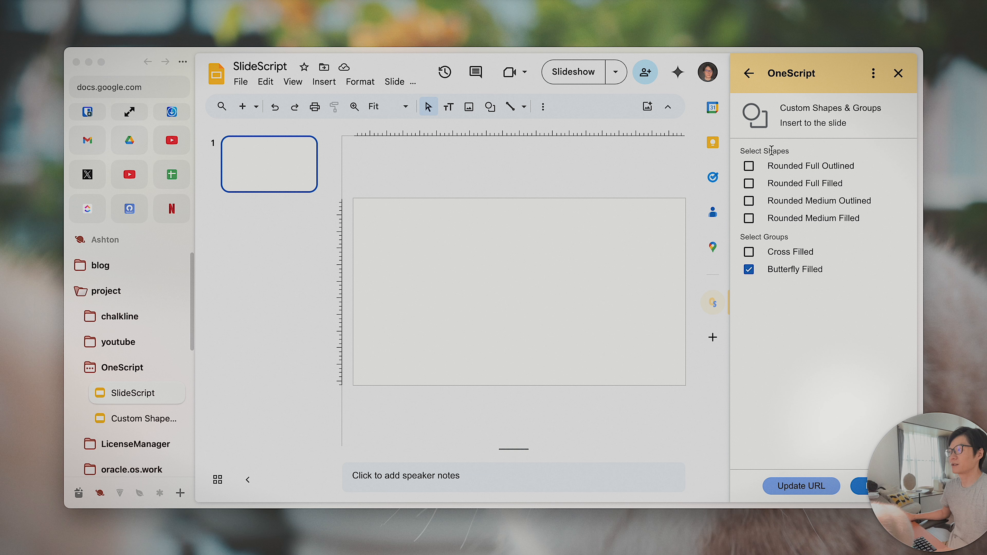
pyautogui.moveTo(758, 236); pyautogui.dragTo(795, 239)
pyautogui.click(783, 237)
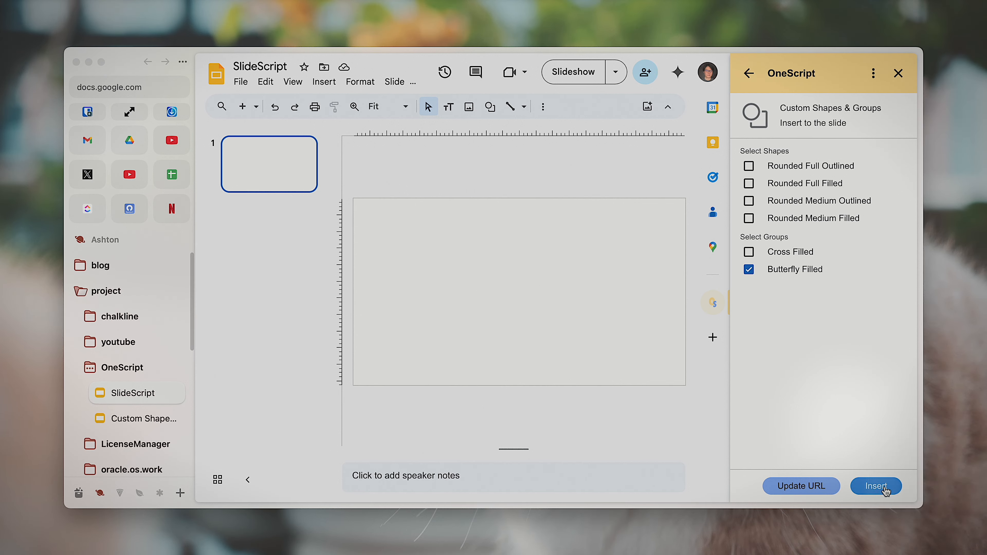
pyautogui.click(885, 489)
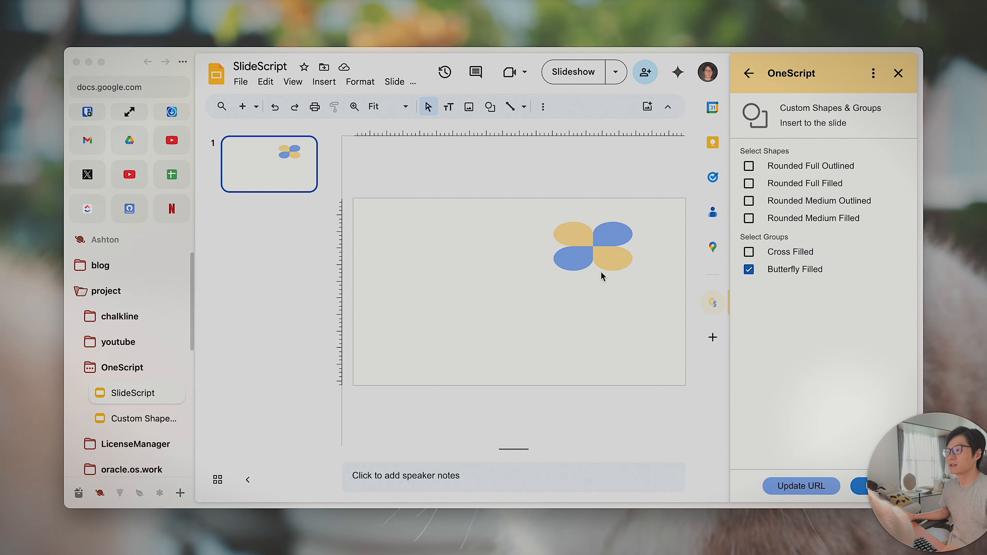
pyautogui.moveTo(529, 216); pyautogui.dragTo(678, 290)
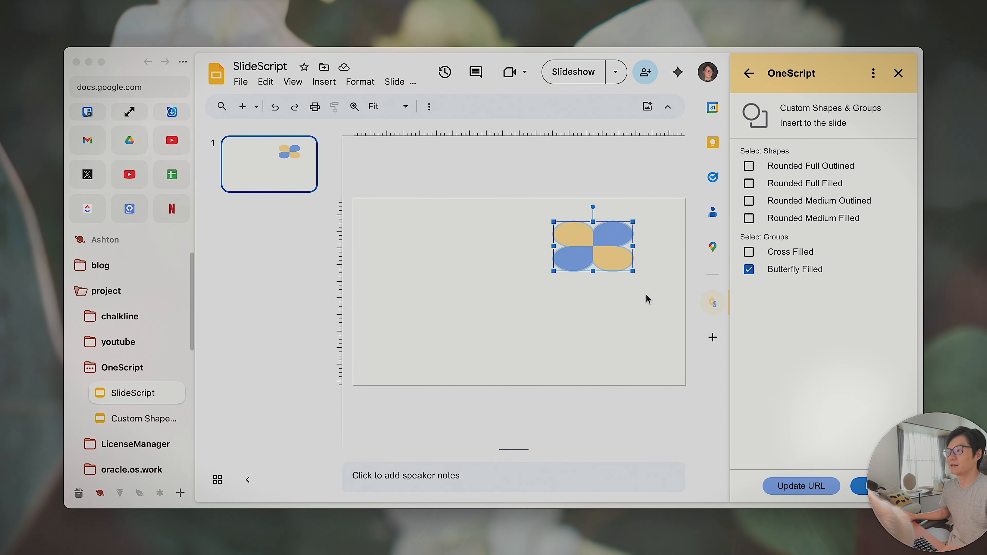
pyautogui.click(615, 332)
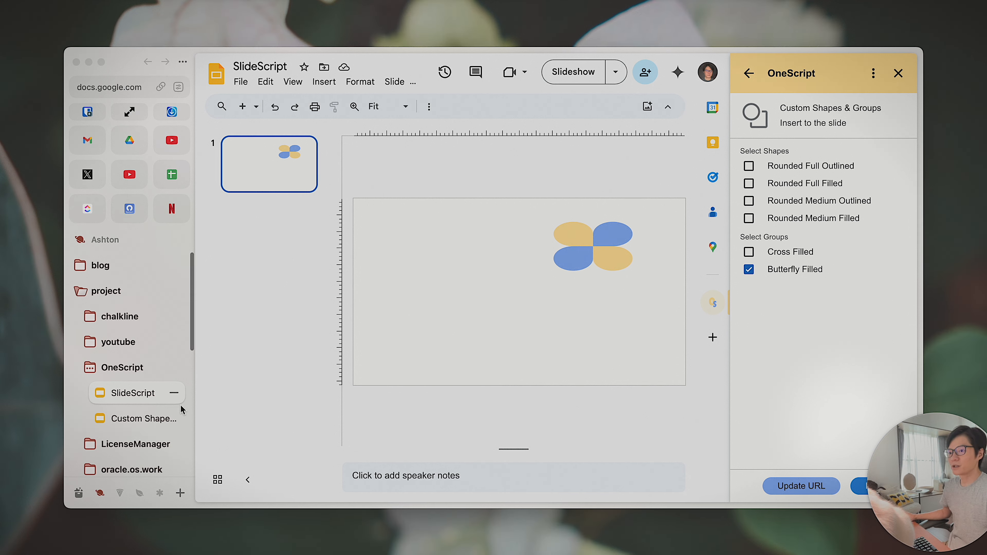
# - Draw a hexagon about 1.5 in wide and 1.2 in high in the middle of the Custom Shapes presentation's slide
pyautogui.click(143, 421)
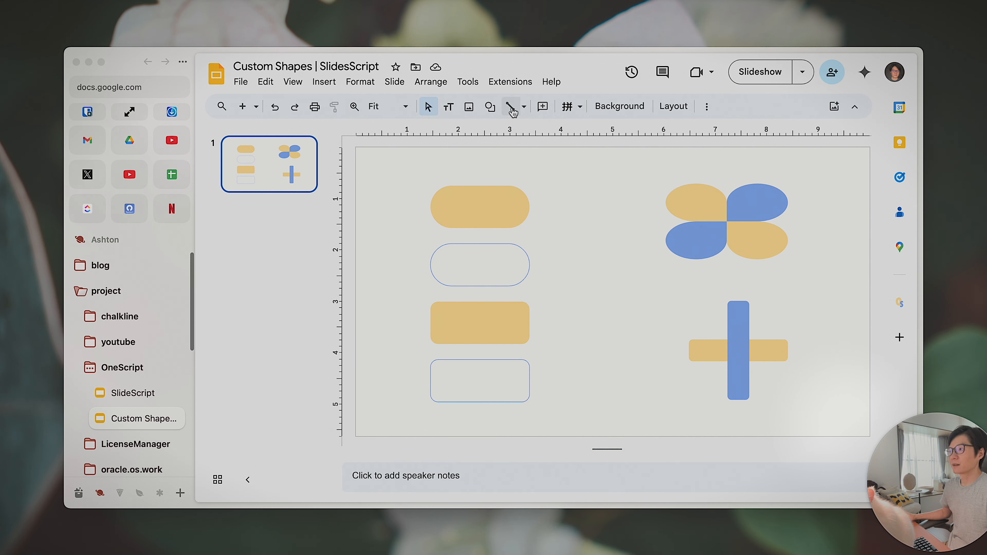
pyautogui.click(489, 109)
pyautogui.moveTo(518, 160)
pyautogui.moveTo(543, 136)
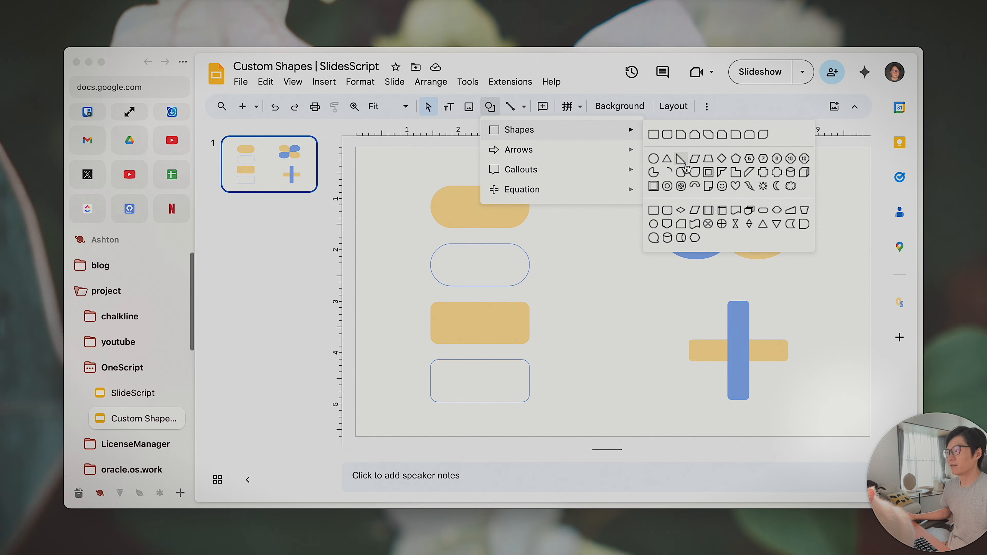
pyautogui.click(749, 158)
pyautogui.moveTo(579, 256); pyautogui.dragTo(657, 317)
pyautogui.moveTo(616, 293); pyautogui.dragTo(610, 298)
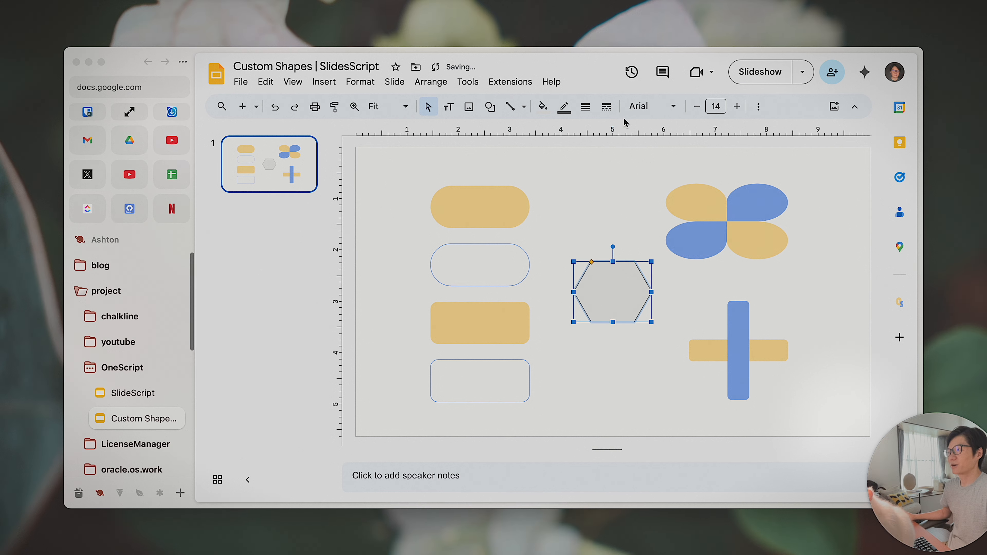
# - Set both the border and the fill of the hexagon to the custom blue
pyautogui.click(564, 106)
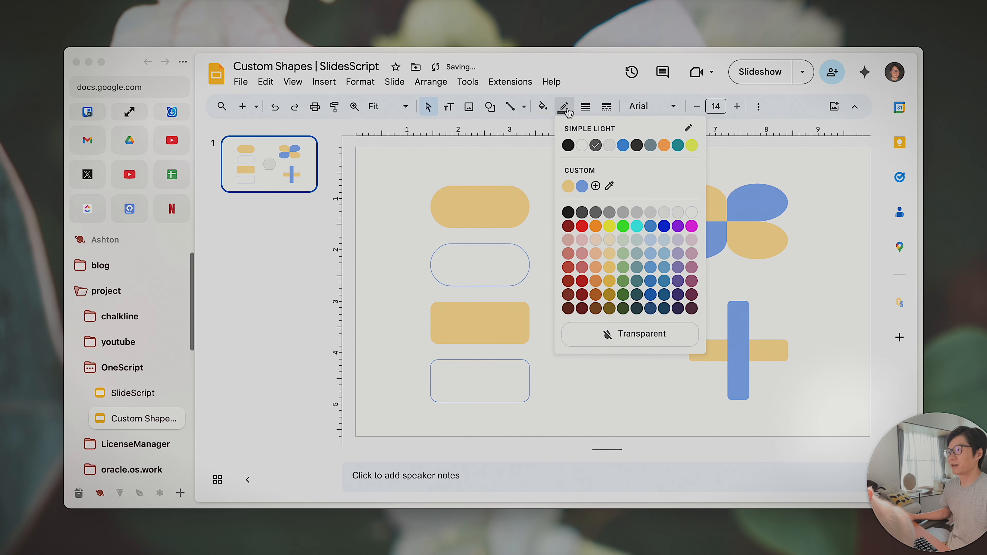
pyautogui.click(580, 187)
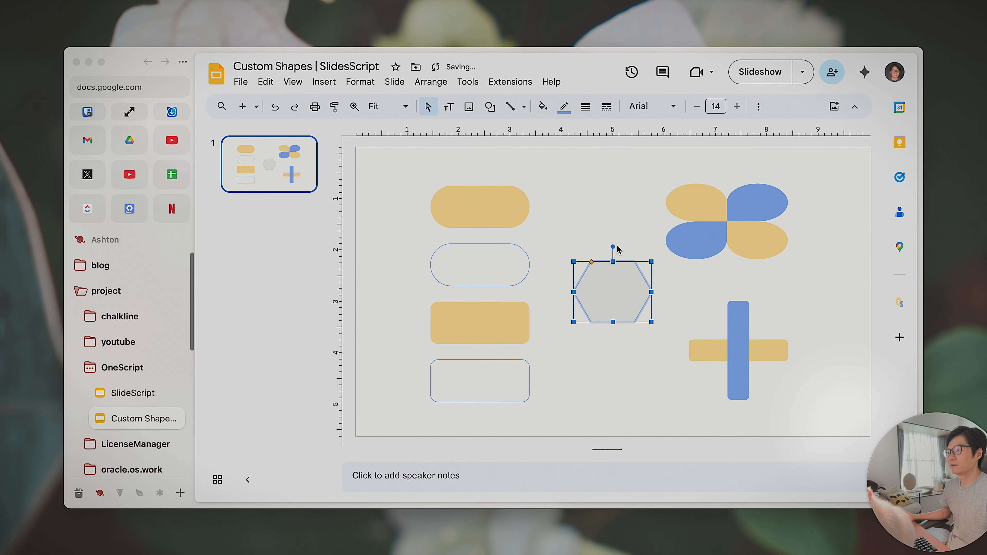
pyautogui.click(543, 107)
pyautogui.click(563, 209)
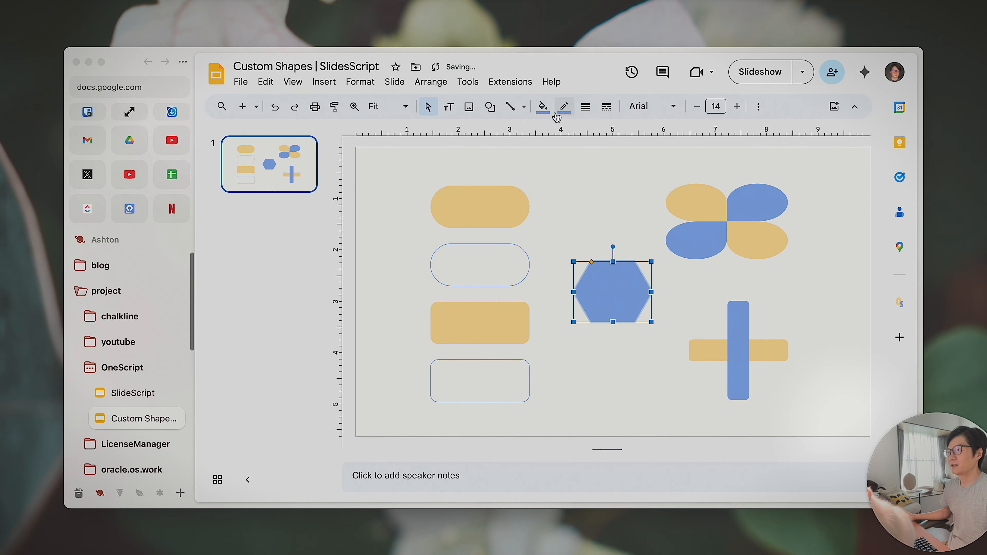
# - Open the alt text settings of the blue hexagon, including the advanced options for its title
pyautogui.press('Escape')
pyautogui.click(614, 294)
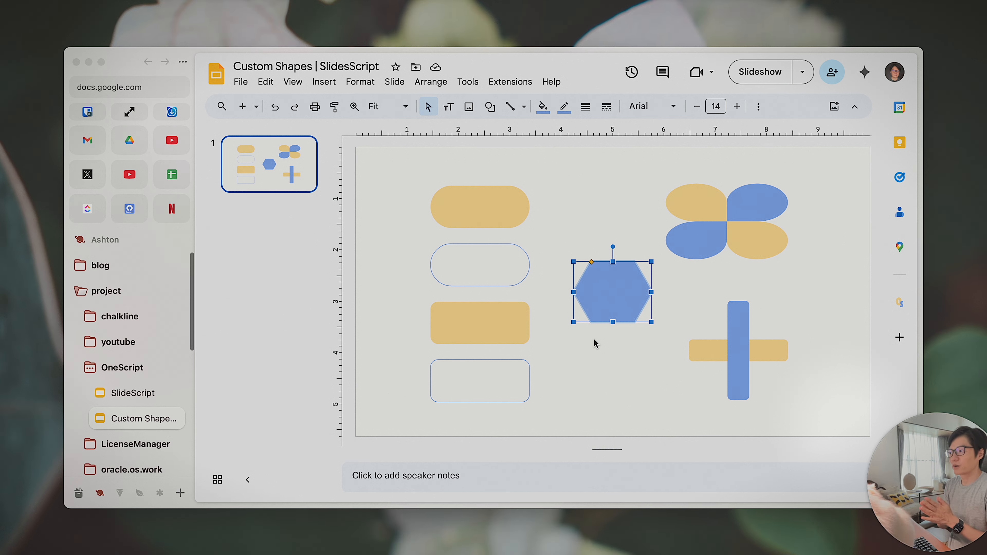
pyautogui.rightClick(599, 290)
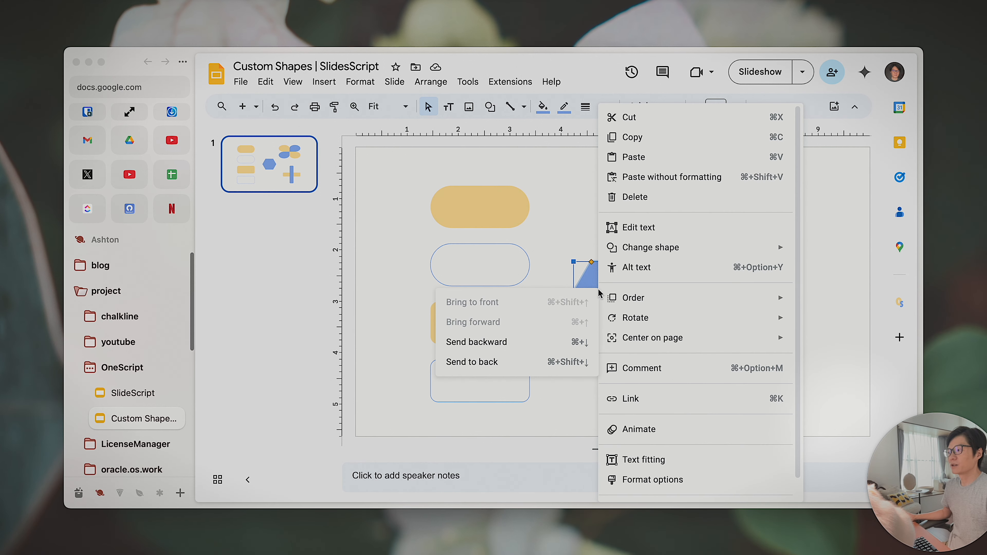
pyautogui.click(701, 271)
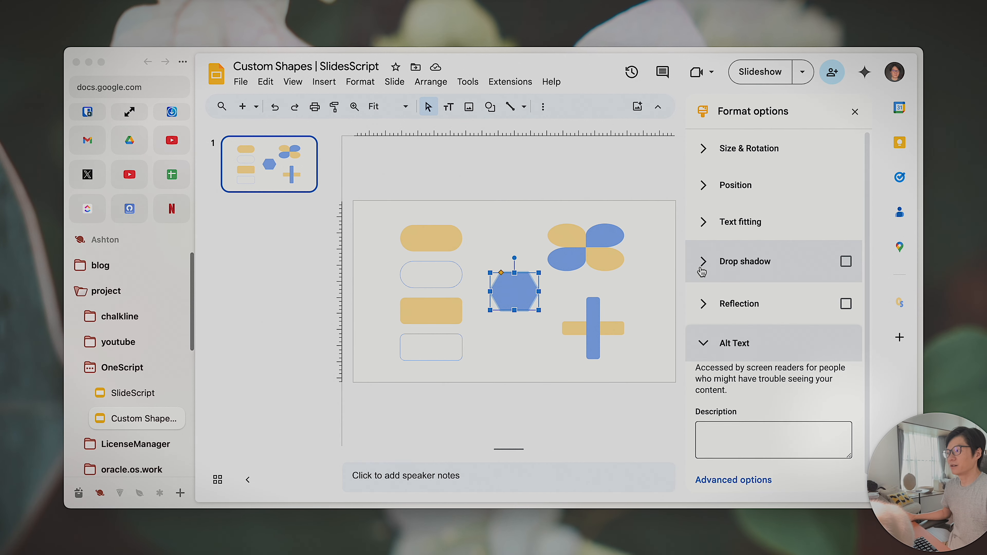
pyautogui.scroll(-1, 774, 404)
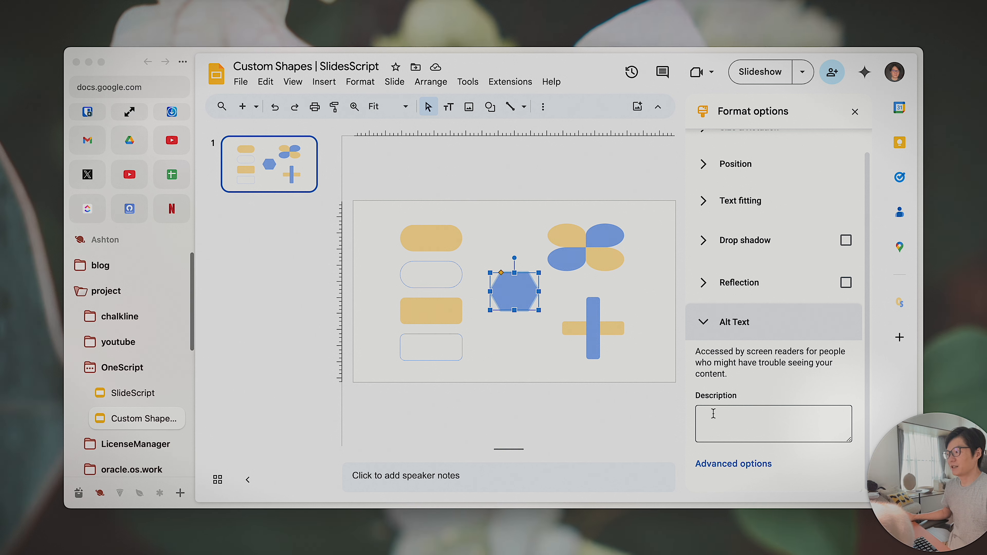
pyautogui.click(722, 464)
# - Examine the alt text description and title of the topmost yellow rounded shape as a naming example
pyautogui.click(441, 238)
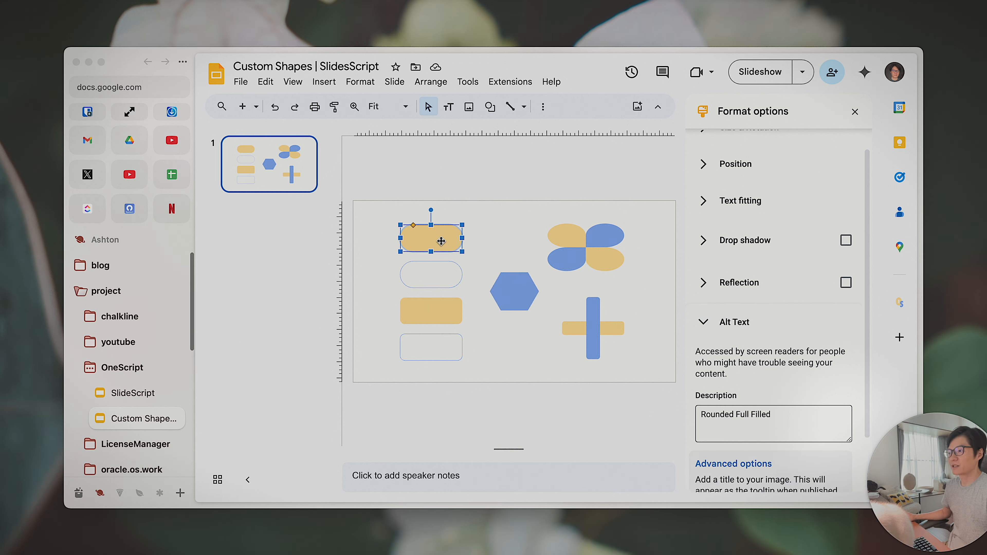
pyautogui.rightClick(440, 241)
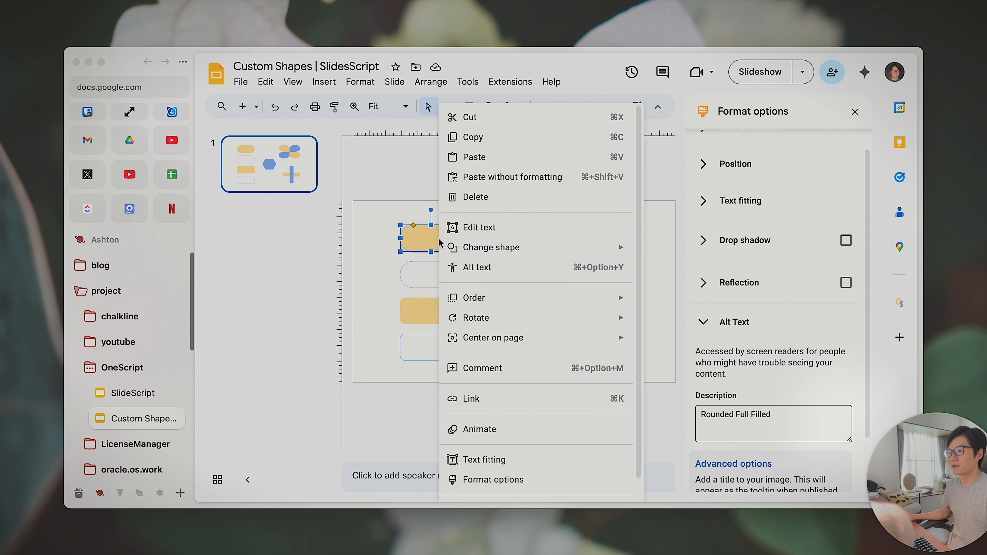
pyautogui.click(491, 267)
pyautogui.scroll(-2, 815, 359)
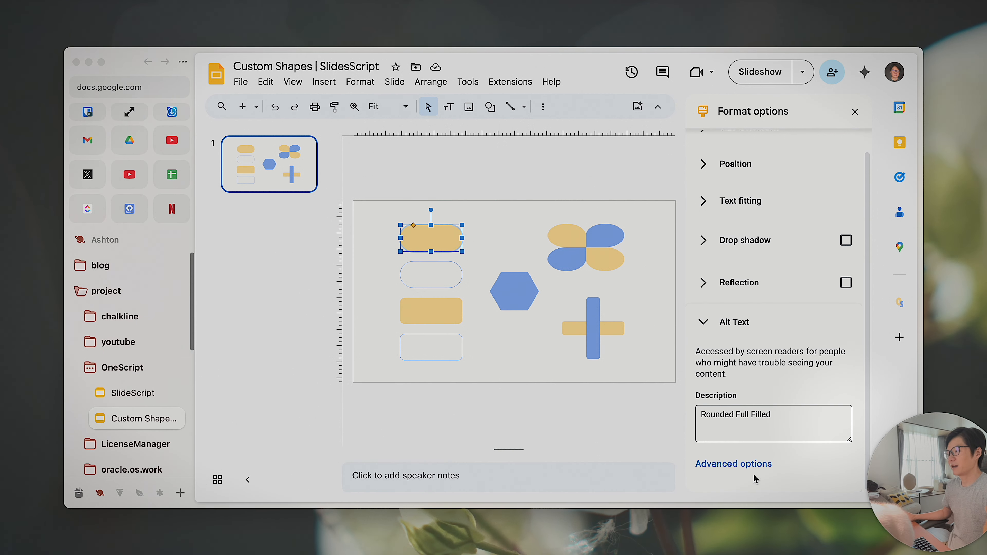
pyautogui.click(755, 457)
pyautogui.moveTo(795, 463); pyautogui.dragTo(622, 448)
pyautogui.click(788, 461)
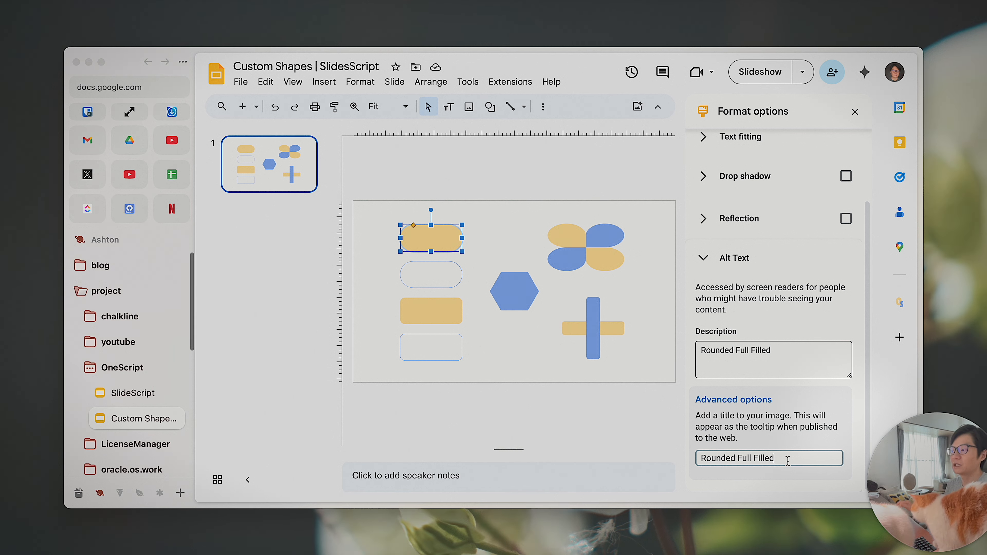
# - Open the OneScript add-on and switch to the SlideScript presentation
pyautogui.click(900, 303)
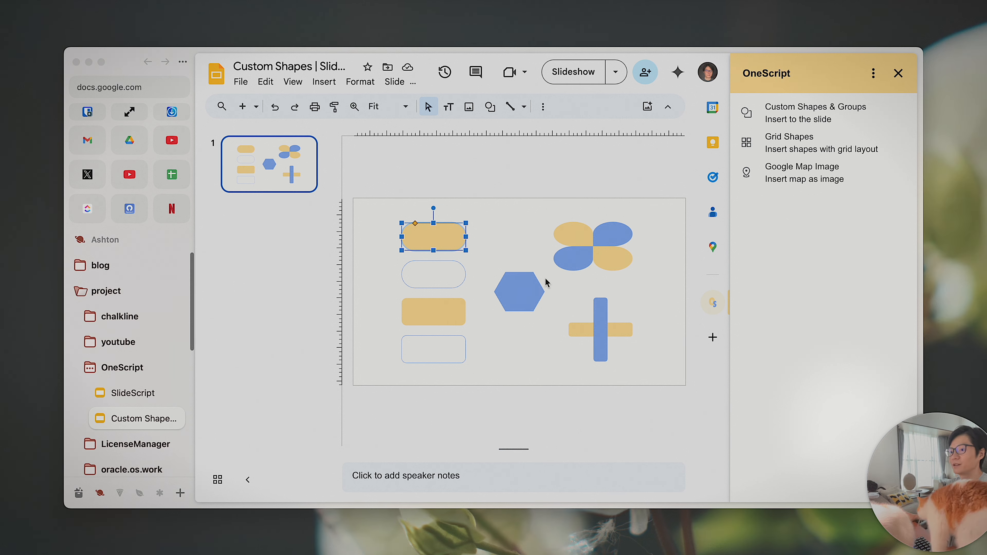
pyautogui.click(134, 393)
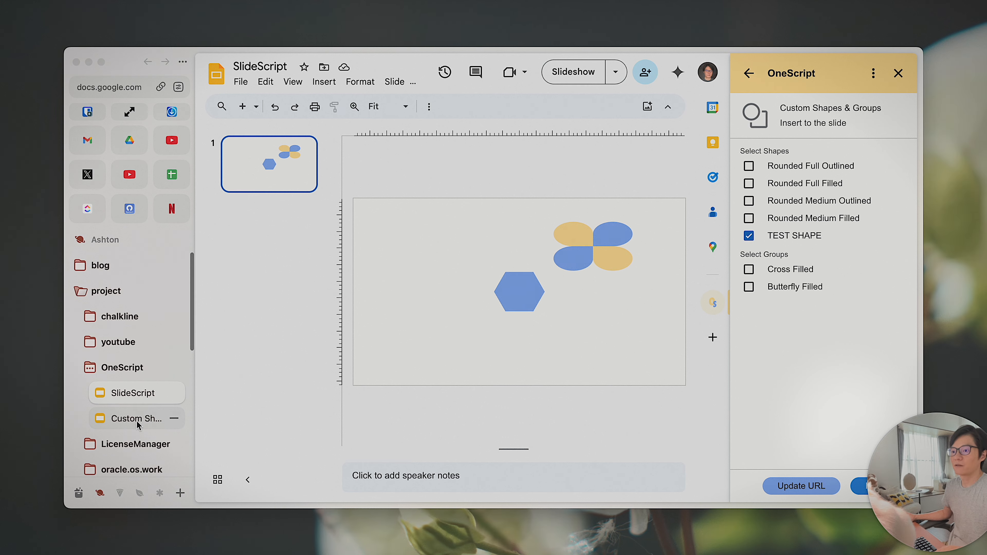
# - Return to the Custom Shapes presentation and examine which commands are available for the butterfly group
pyautogui.click(137, 419)
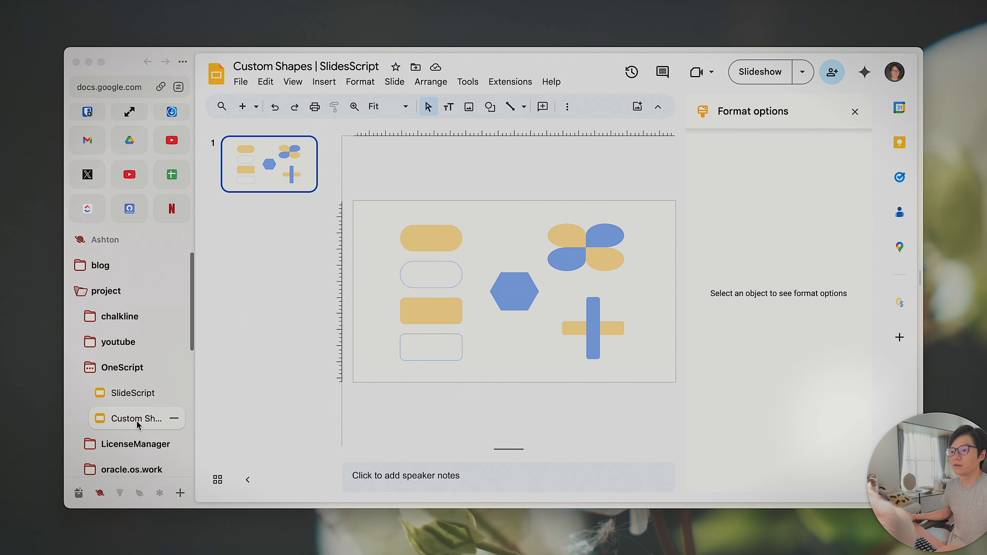
pyautogui.click(558, 262)
pyautogui.rightClick(583, 257)
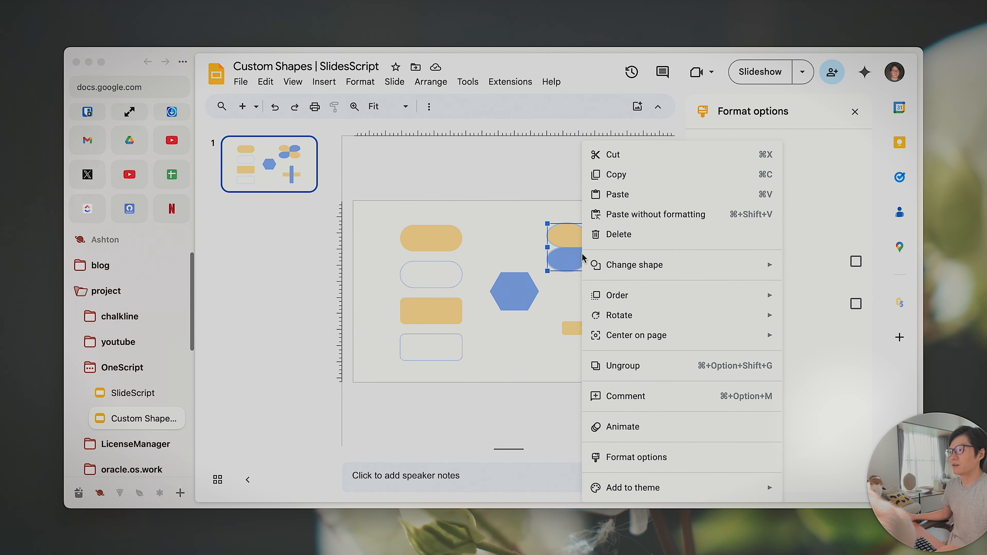
pyautogui.click(548, 319)
pyautogui.click(574, 264)
pyautogui.click(508, 345)
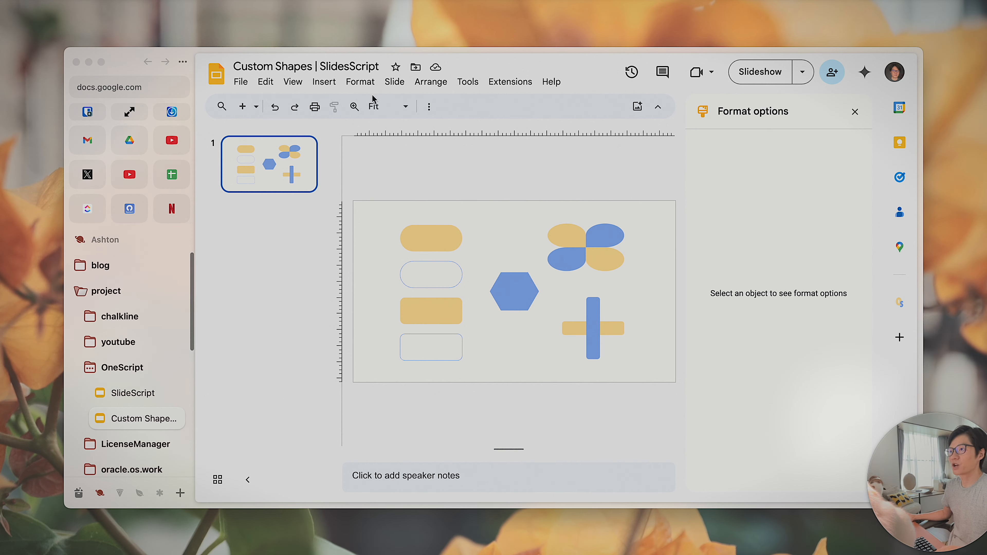
# - Draw a teardrop shape about 1 in wide and 0.8 in high below the hexagon and duplicate it
pyautogui.click(513, 309)
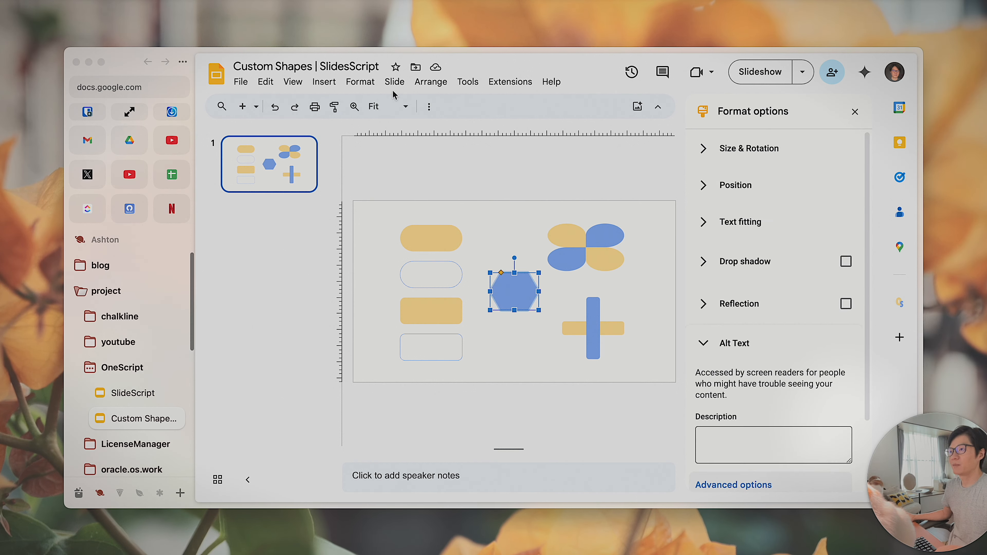
pyautogui.click(315, 90)
pyautogui.moveTo(385, 104)
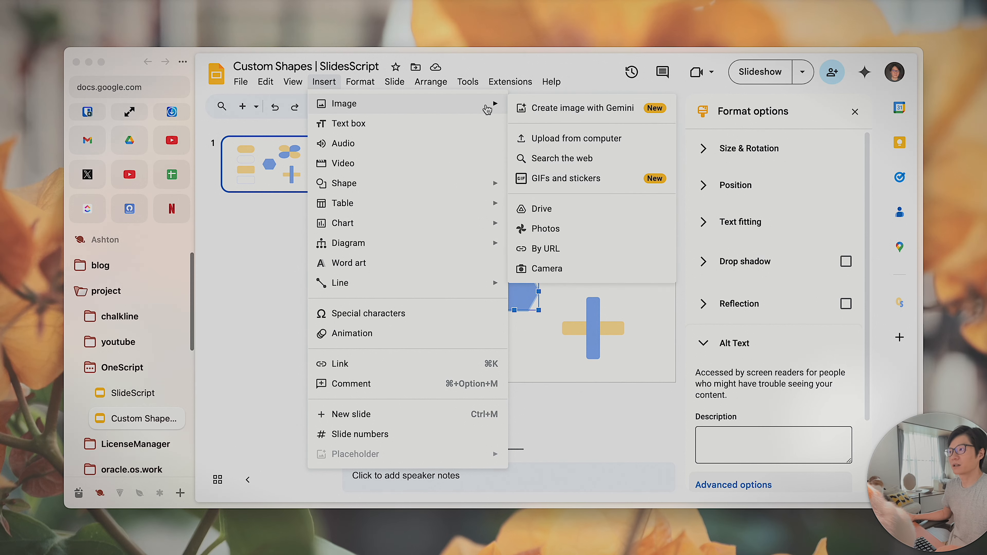
pyautogui.moveTo(428, 187)
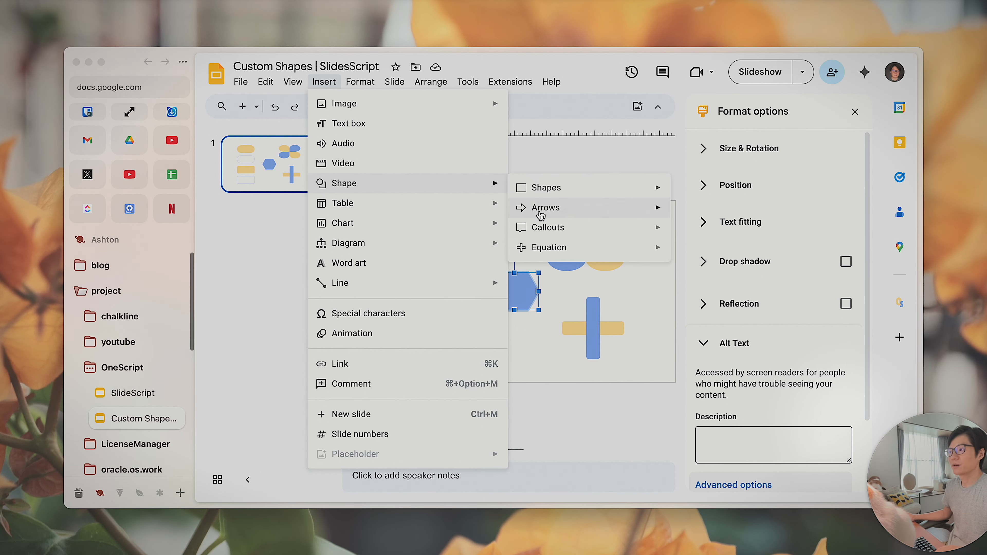
pyautogui.moveTo(547, 192)
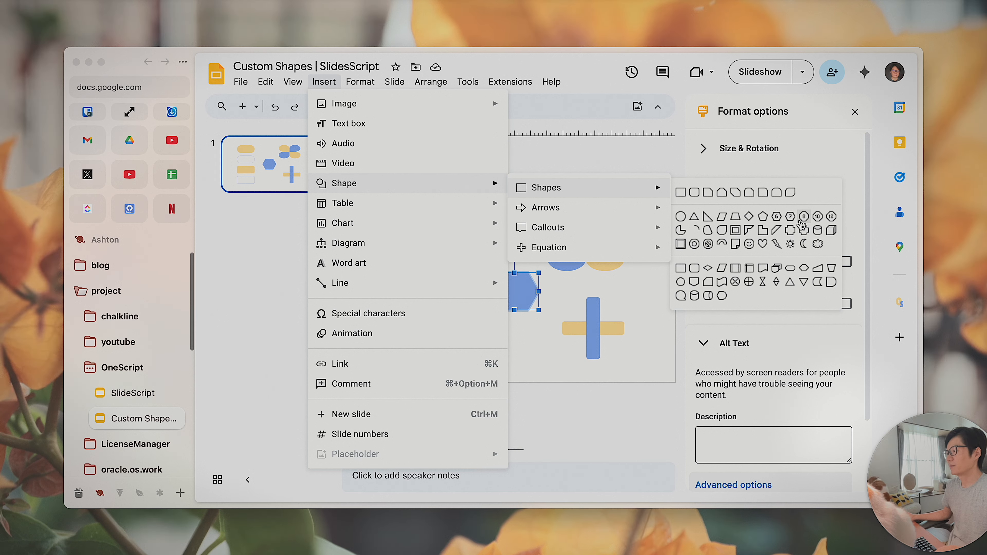
pyautogui.click(723, 232)
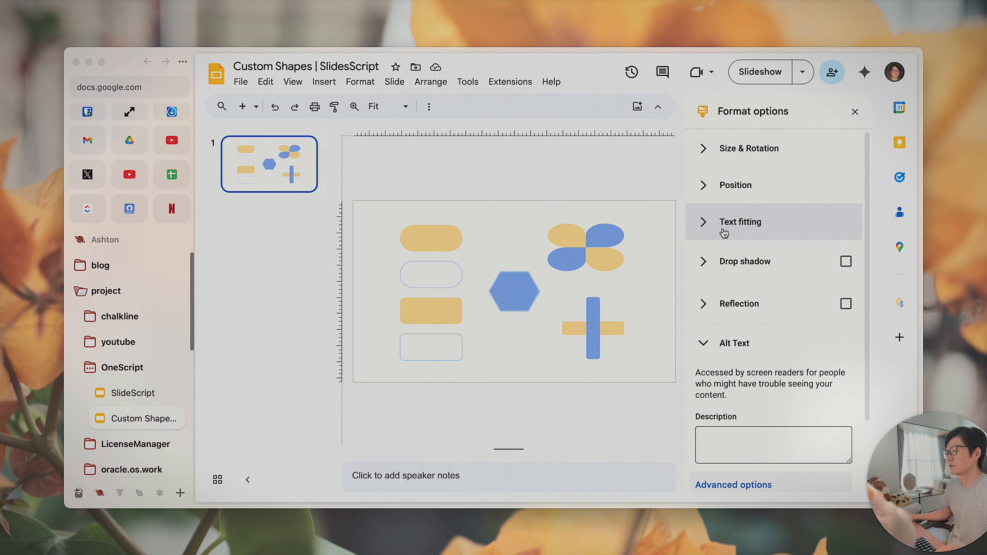
pyautogui.moveTo(481, 352); pyautogui.dragTo(524, 345)
pyautogui.press('super+d')
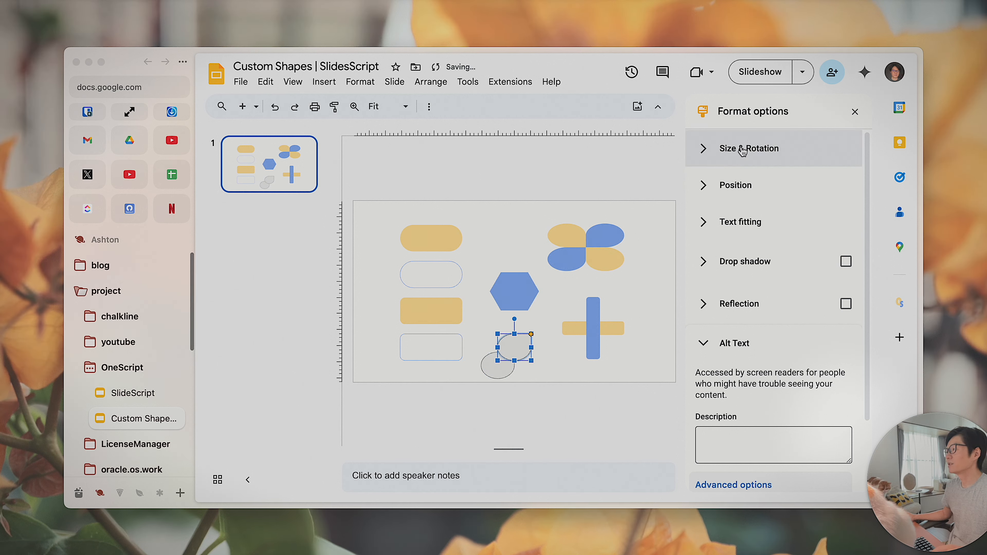
# - Rotate the duplicate teardrop half a turn and place it diagonally above the first so that their points meet
pyautogui.click(854, 111)
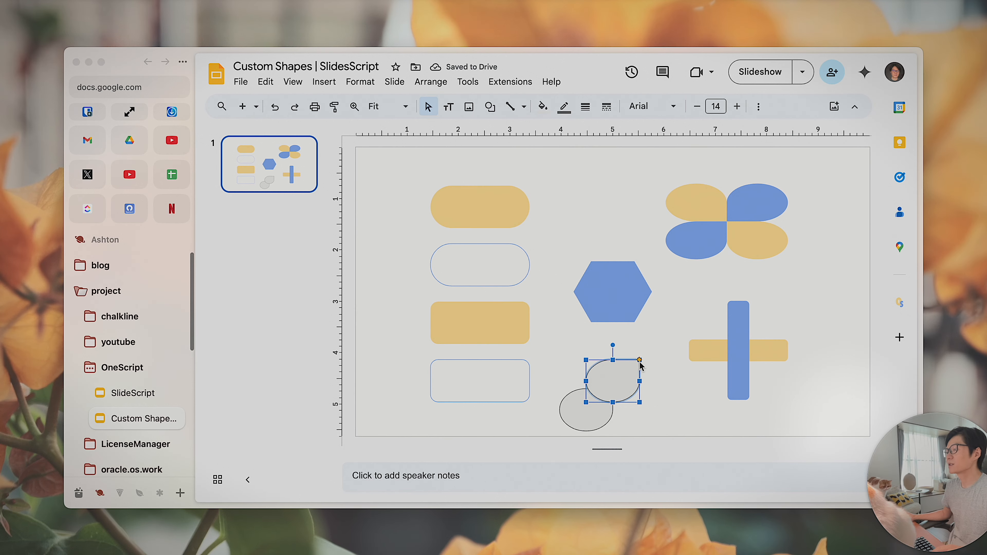
pyautogui.moveTo(611, 345); pyautogui.dragTo(642, 377)
pyautogui.click(646, 411)
# - Examine the two teardrops selected individually and together, along with the commands available for them
pyautogui.moveTo(651, 423); pyautogui.dragTo(598, 382)
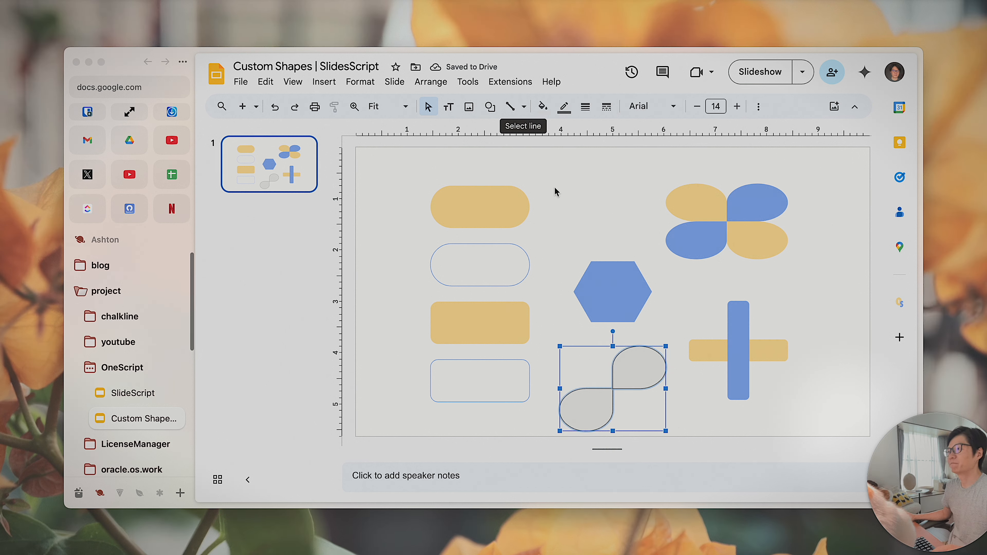
pyautogui.click(702, 419)
pyautogui.click(642, 376)
pyautogui.click(588, 411)
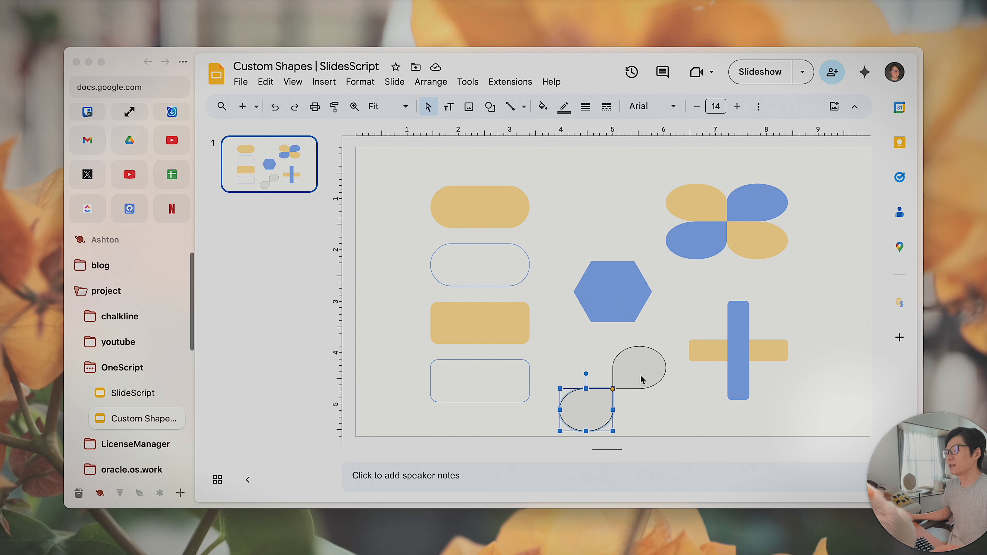
pyautogui.click(641, 379)
pyautogui.click(583, 412)
pyautogui.rightClick(584, 411)
pyautogui.click(586, 408)
pyautogui.click(587, 408)
pyautogui.rightClick(586, 408)
pyautogui.click(648, 384)
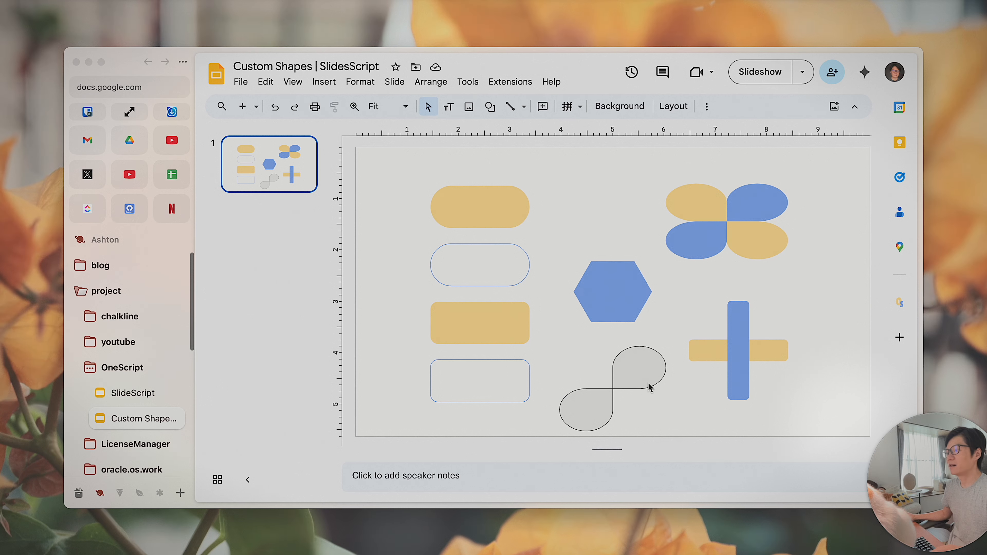
pyautogui.click(621, 423)
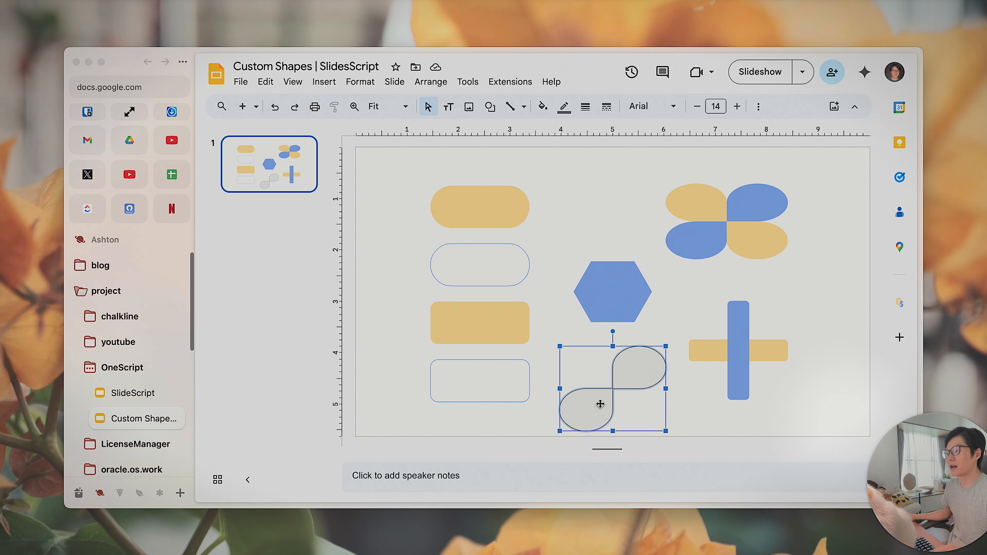
pyautogui.click(627, 411)
pyautogui.moveTo(657, 420); pyautogui.dragTo(583, 376)
pyautogui.click(708, 424)
pyautogui.moveTo(654, 415); pyautogui.dragTo(595, 370)
pyautogui.click(709, 413)
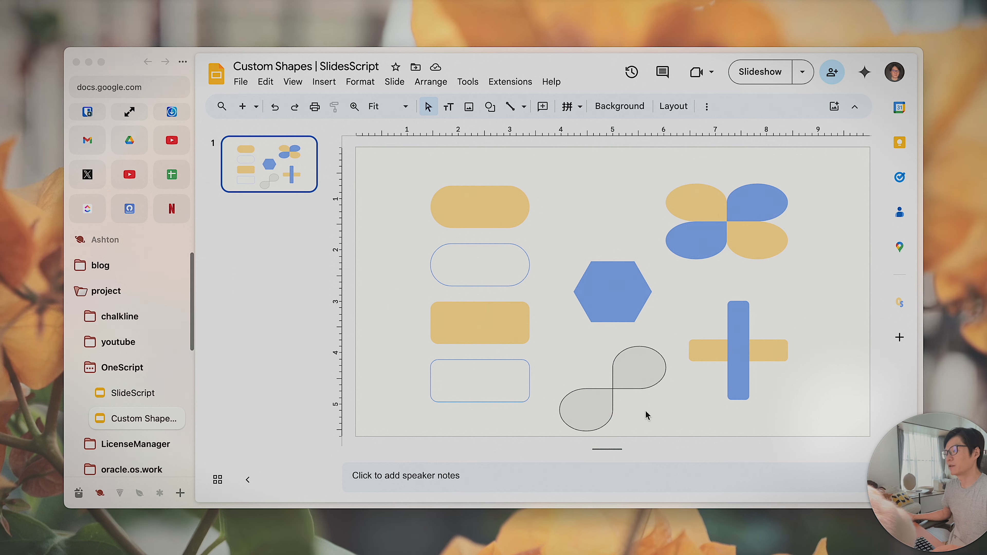
# - Open the alt text settings of the lower teardrop
pyautogui.click(582, 410)
pyautogui.rightClick(588, 407)
pyautogui.click(583, 414)
pyautogui.click(589, 412)
pyautogui.rightClick(589, 413)
pyautogui.click(574, 412)
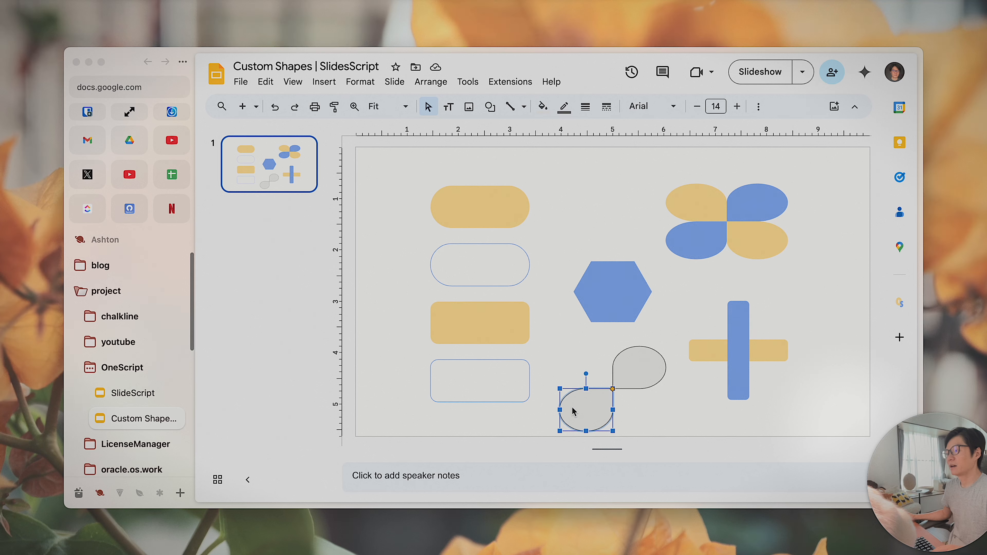
pyautogui.rightClick(591, 412)
pyautogui.click(637, 267)
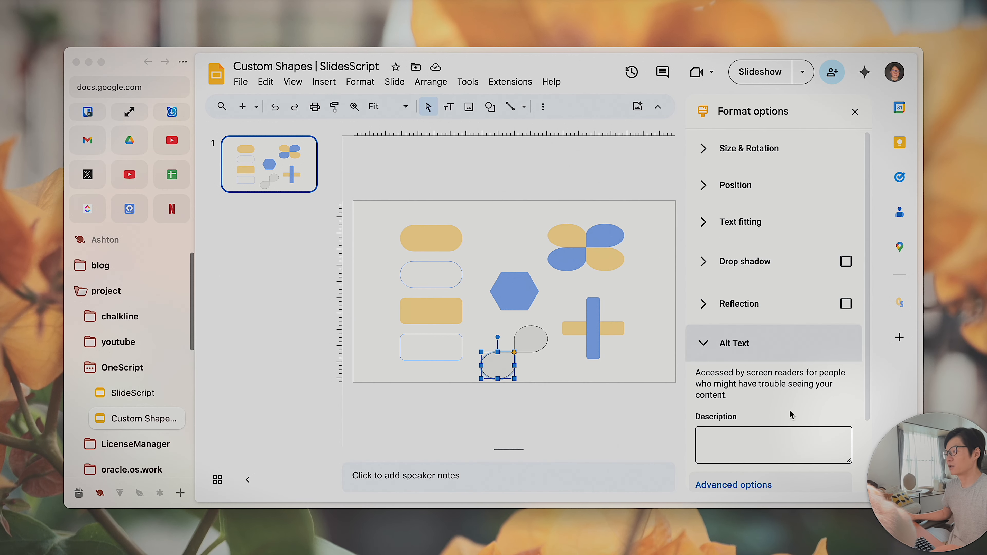
pyautogui.write('TEST_')
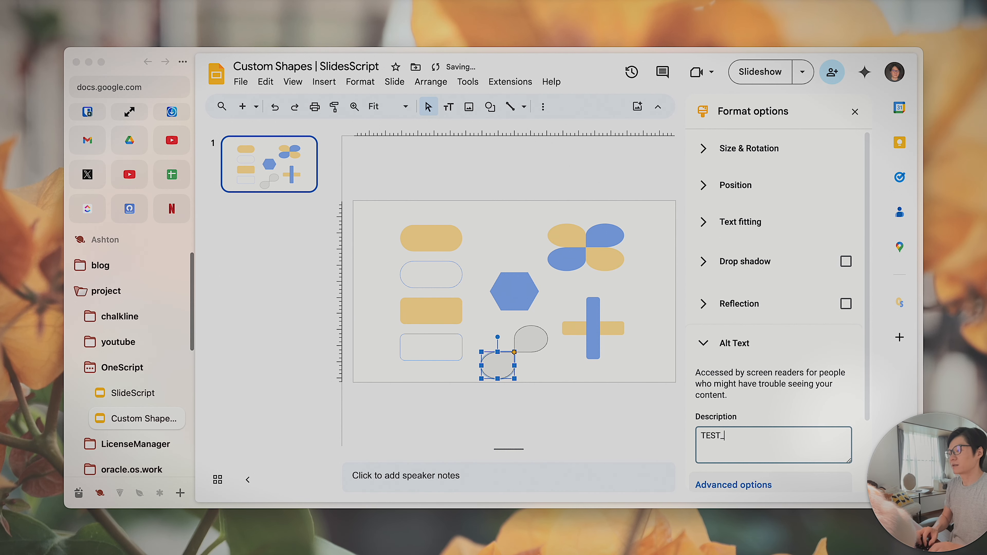
pyautogui.press('BackSpace')
pyautogui.write('GRO')
pyautogui.press('super+a')
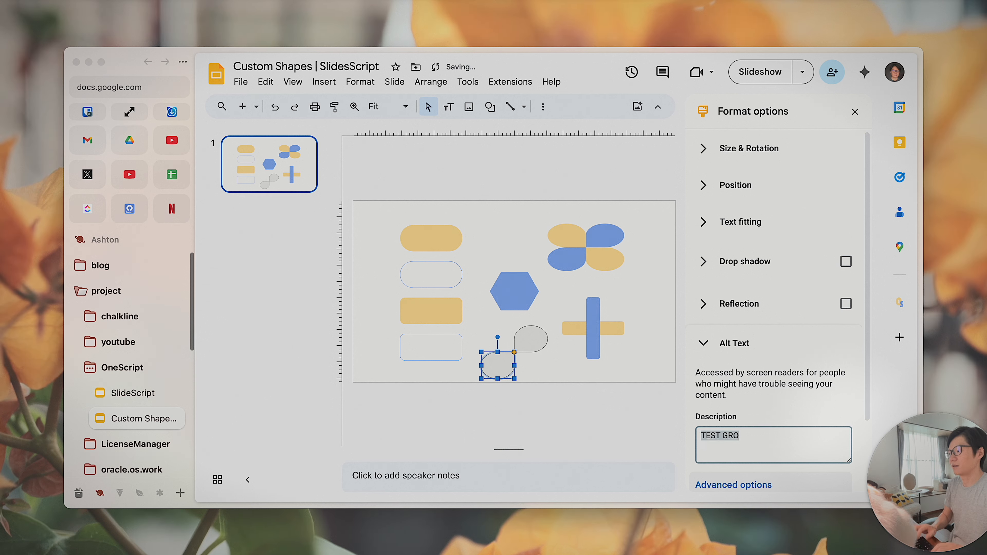
pyautogui.press('BackSpace')
# - Enter TEST GROUP as the lower teardrop's title in the advanced alt text options
pyautogui.scroll(-3, 777, 311)
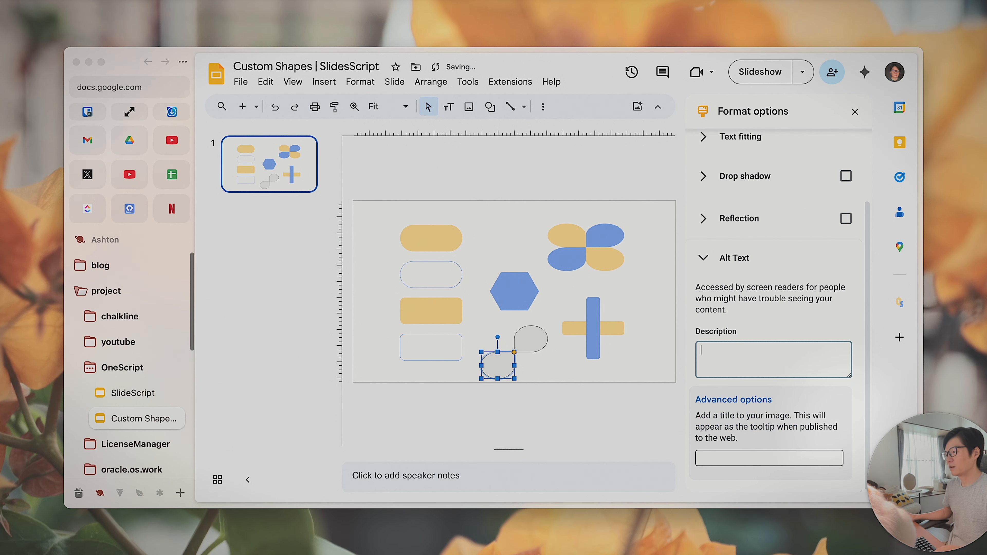
pyautogui.click(750, 456)
pyautogui.write('TEST ')
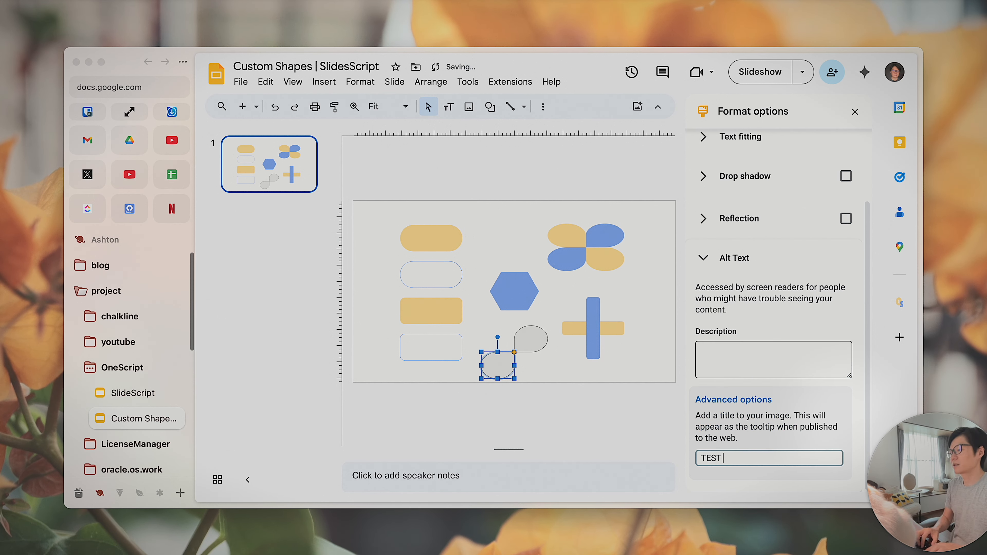
pyautogui.write('GROUP')
pyautogui.press('super+a')
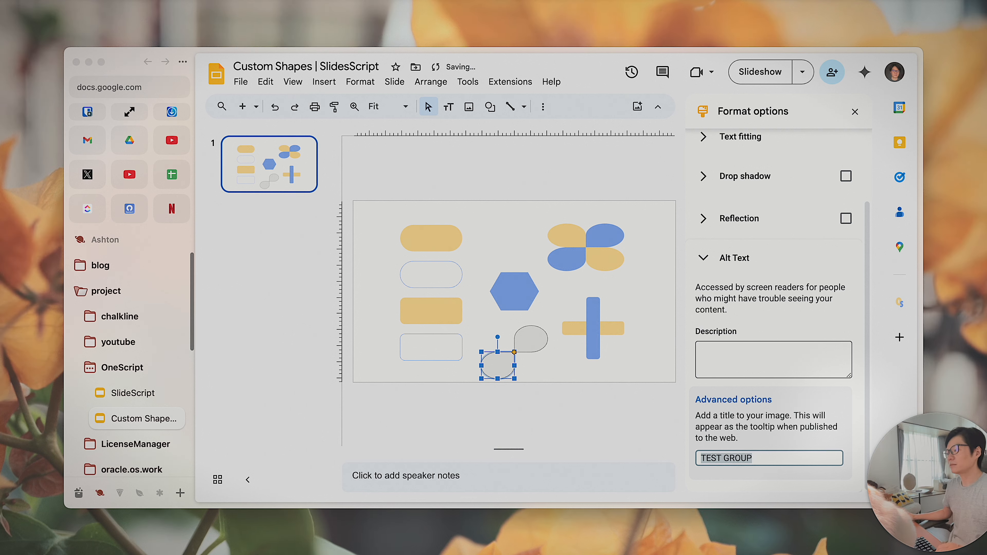
# - Group the two teardrops and select the resulting group
pyautogui.click(643, 440)
pyautogui.click(525, 345)
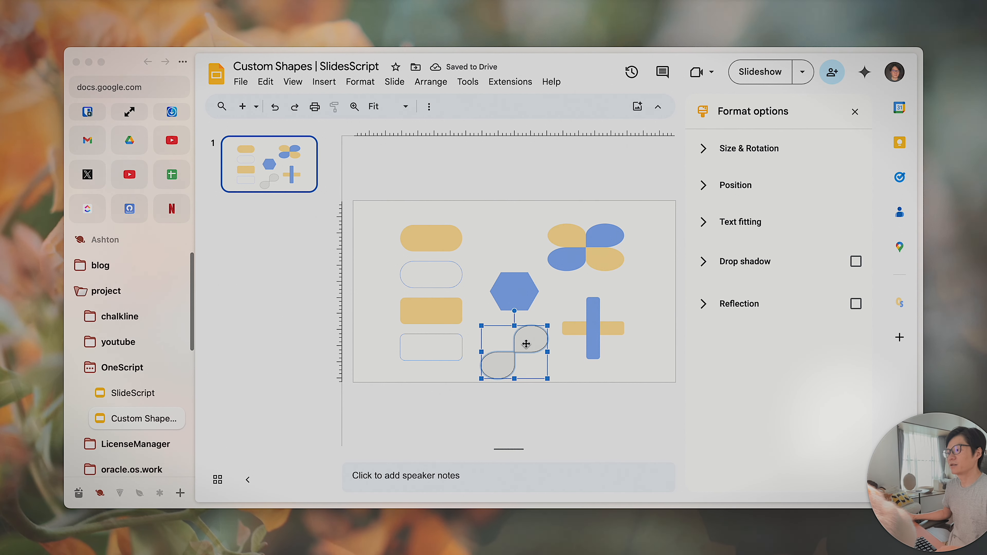
pyautogui.rightClick(526, 344)
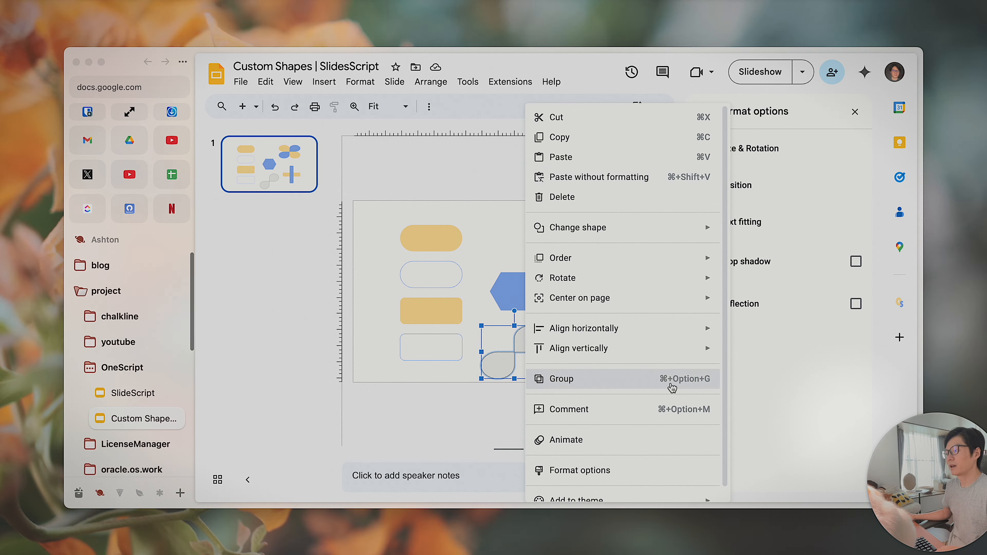
pyautogui.click(701, 384)
pyautogui.click(565, 383)
pyautogui.click(544, 352)
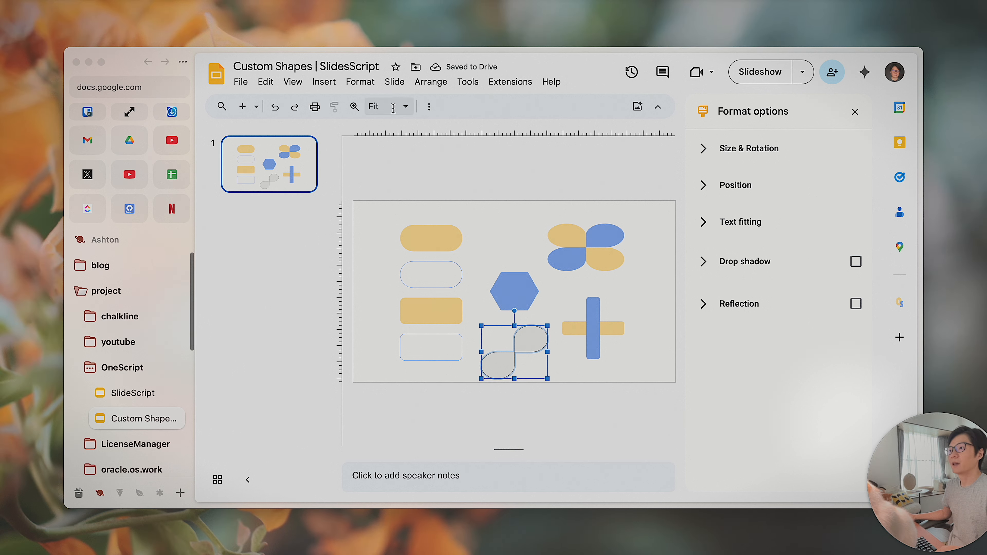
# - Fill the teardrop group with the same blue as the hexagon
pyautogui.click(429, 106)
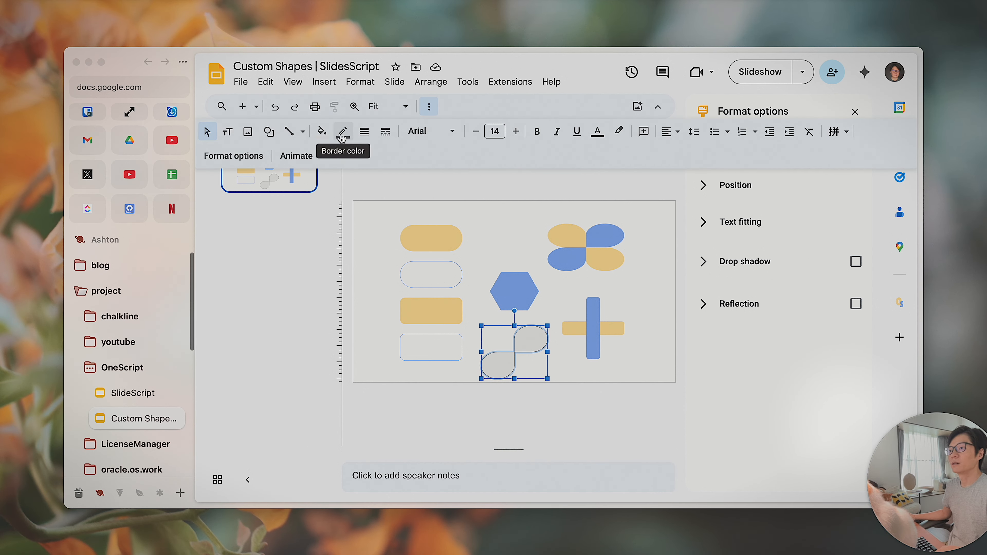
pyautogui.click(321, 131)
pyautogui.click(338, 242)
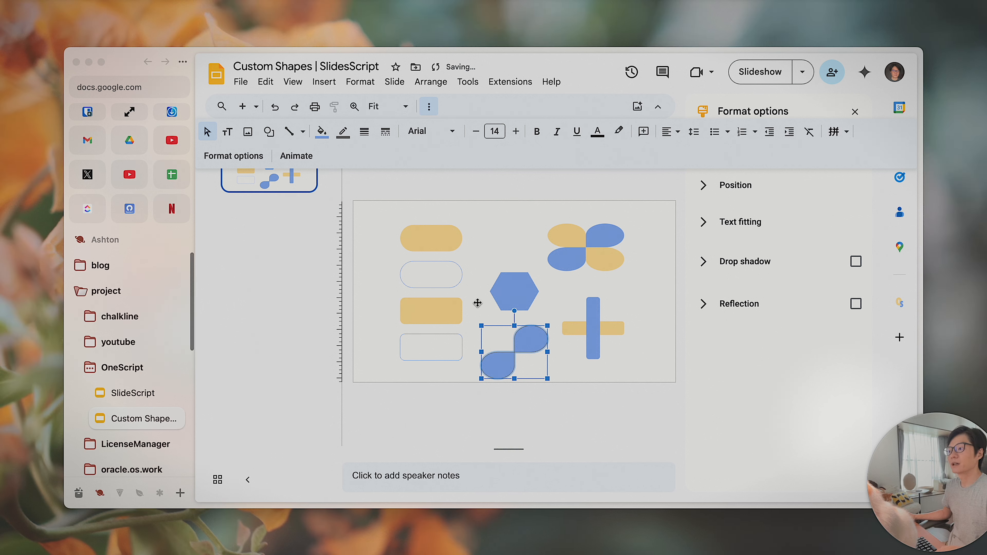
pyautogui.click(606, 376)
# - Switch to the SlideScript presentation and refresh the OneScript add-on from its main list
pyautogui.click(133, 392)
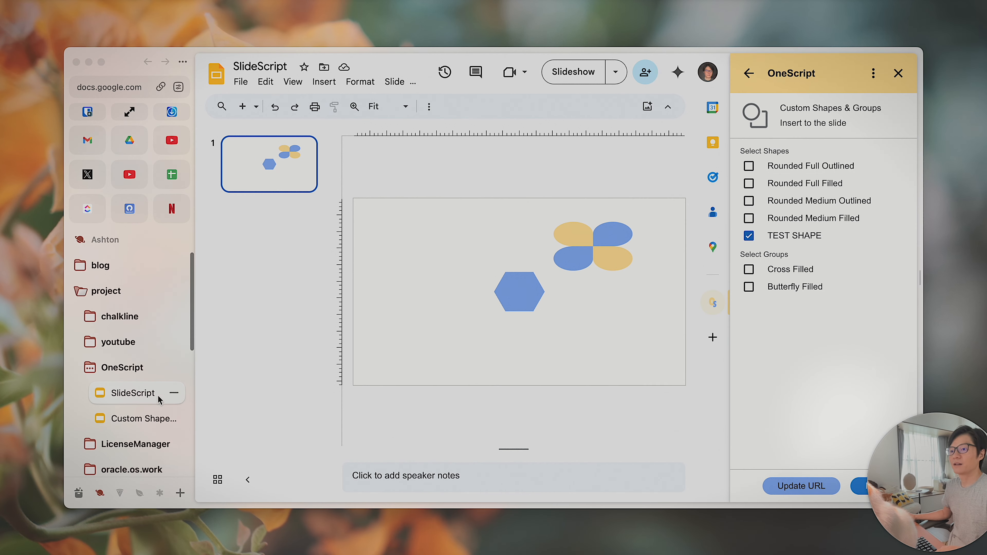
pyautogui.click(748, 75)
pyautogui.click(873, 73)
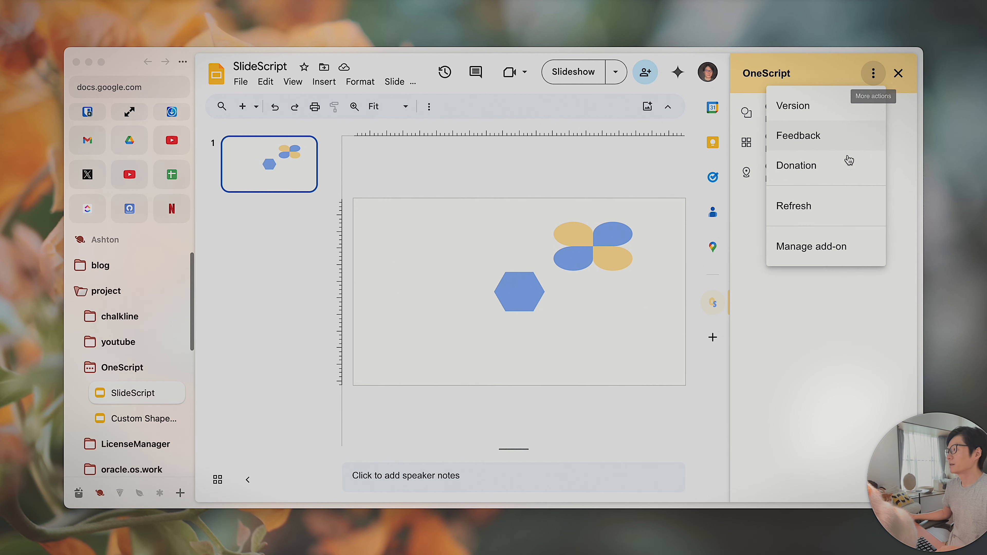
pyautogui.click(810, 214)
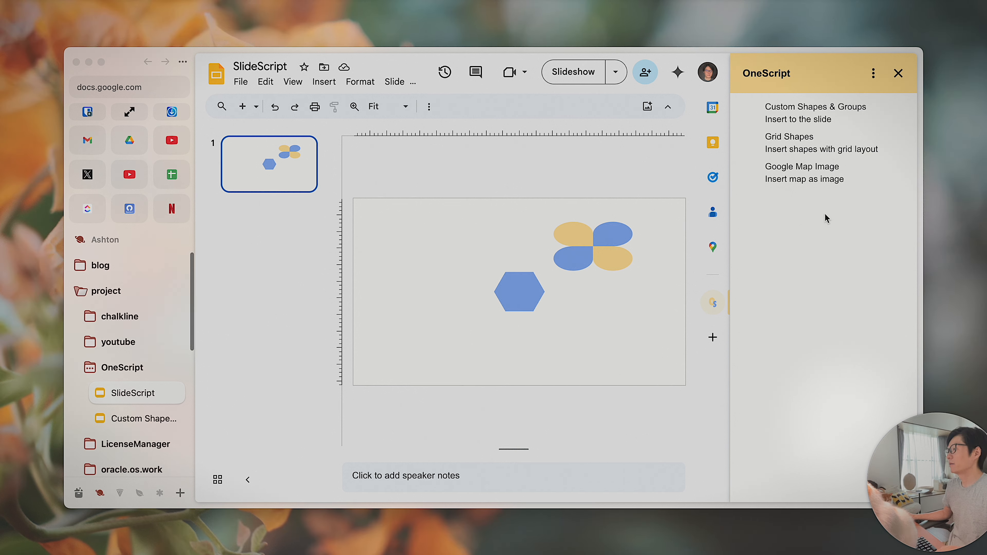
# - Insert the TEST GROUP custom group into the slide with OneScript's Custom Shapes & Groups tool
pyautogui.click(815, 110)
pyautogui.click(789, 304)
pyautogui.click(857, 488)
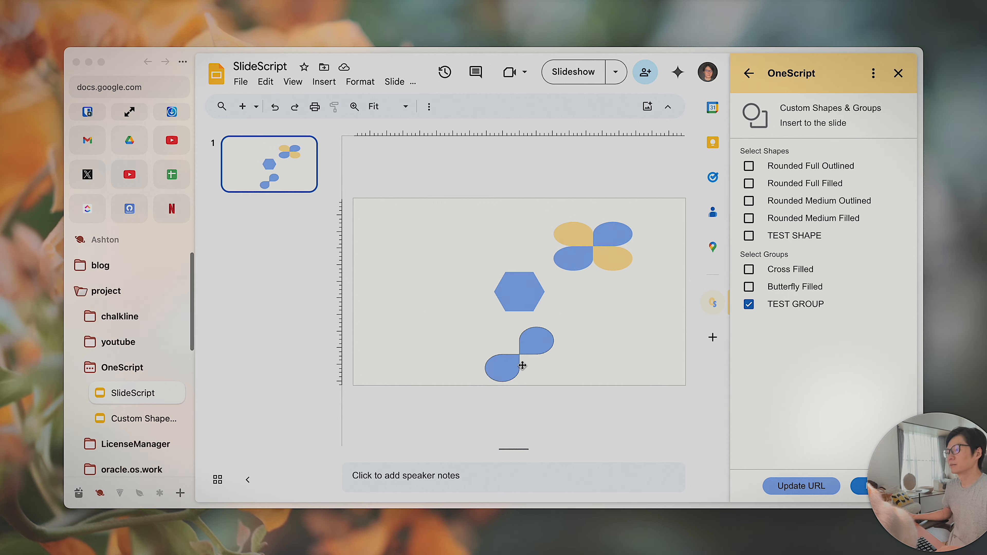
# - Move the inserted teardrop group and shrink it into the upper-left area of the slide
pyautogui.moveTo(537, 340); pyautogui.dragTo(653, 304)
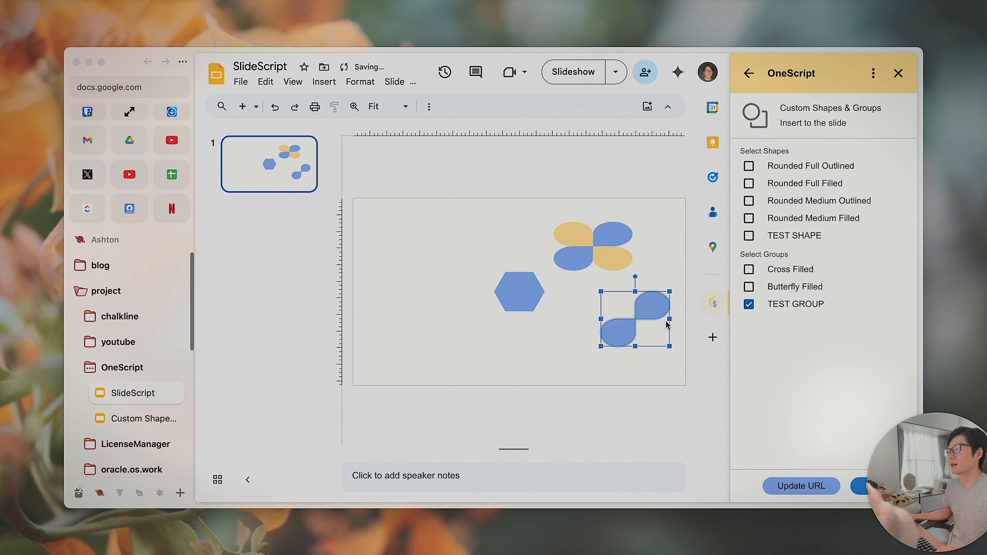
pyautogui.moveTo(601, 346); pyautogui.dragTo(413, 228)
pyautogui.click(522, 349)
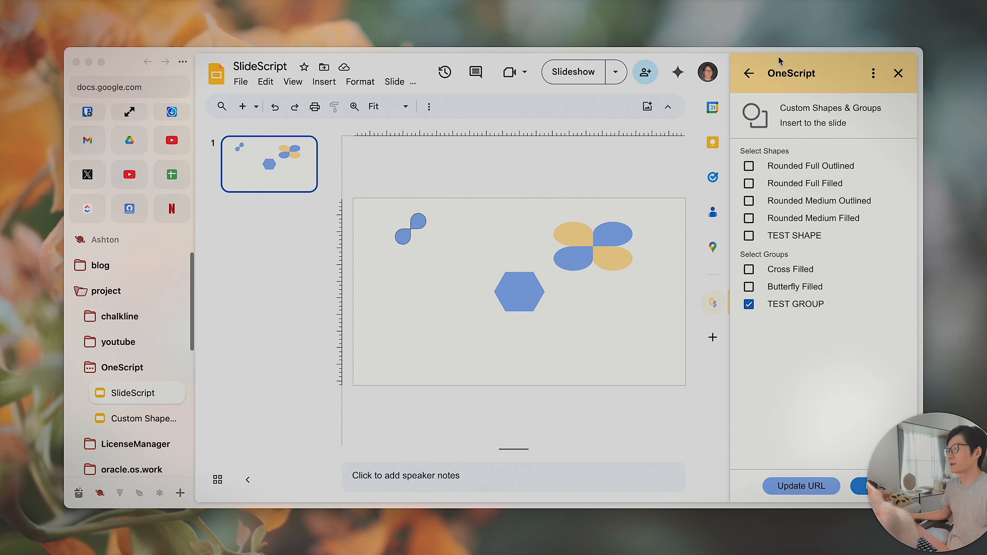
# - Return to OneScript's main list and delete all the shapes from the slide
pyautogui.click(750, 73)
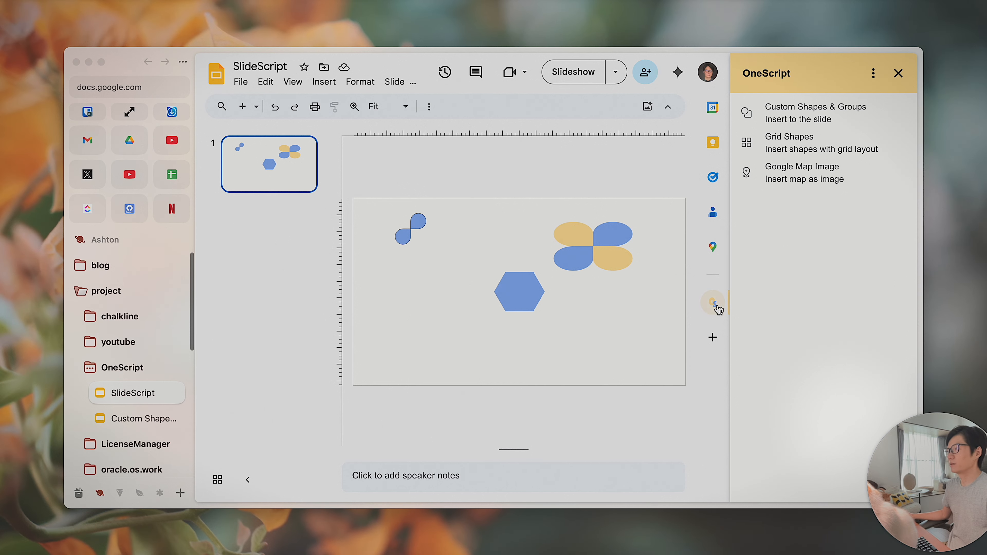
pyautogui.moveTo(650, 330); pyautogui.dragTo(334, 206)
pyautogui.moveTo(660, 322); pyautogui.dragTo(362, 201)
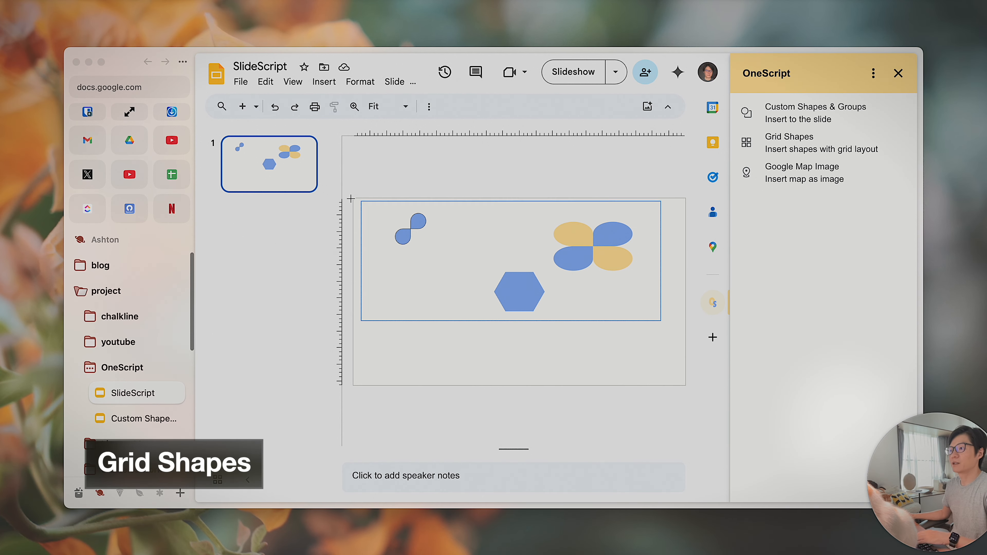
pyautogui.press('Delete')
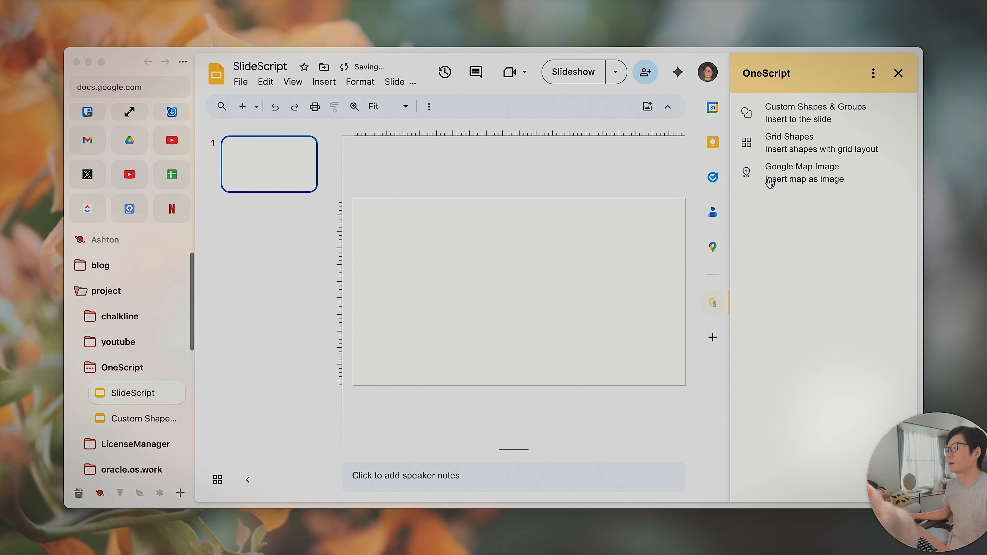
# - Open OneScript's Grid Shapes tool and hide the browser sidebar
pyautogui.click(814, 145)
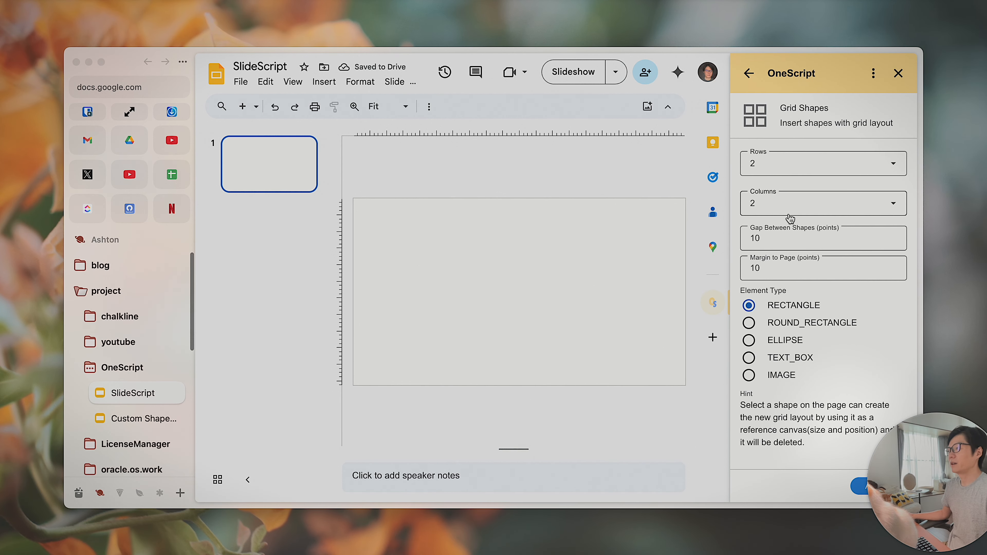
pyautogui.press('super+s')
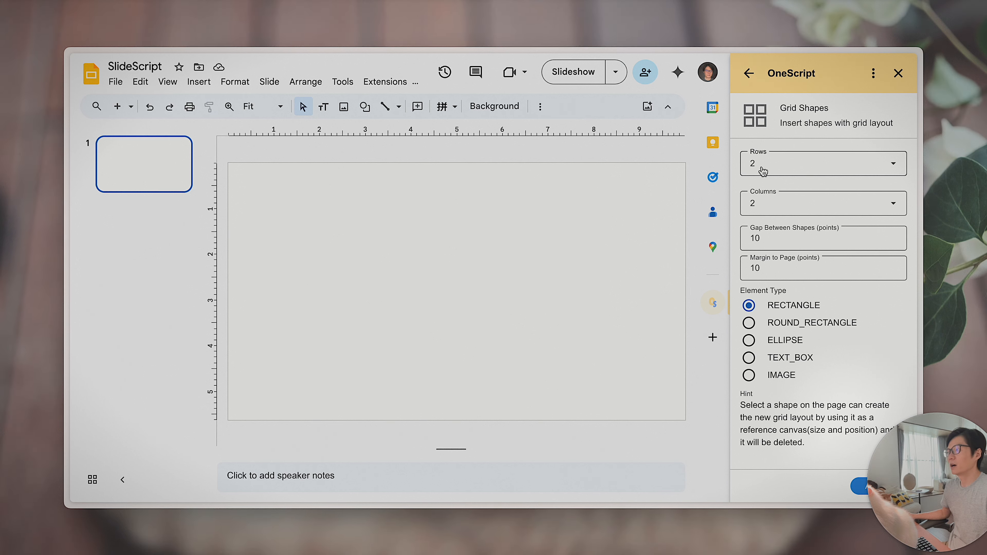
# - Insert a grid of ROUND_RECTANGLE shapes with 2 rows, 2 columns, a 10-point gap and a 10-point page margin
pyautogui.click(750, 325)
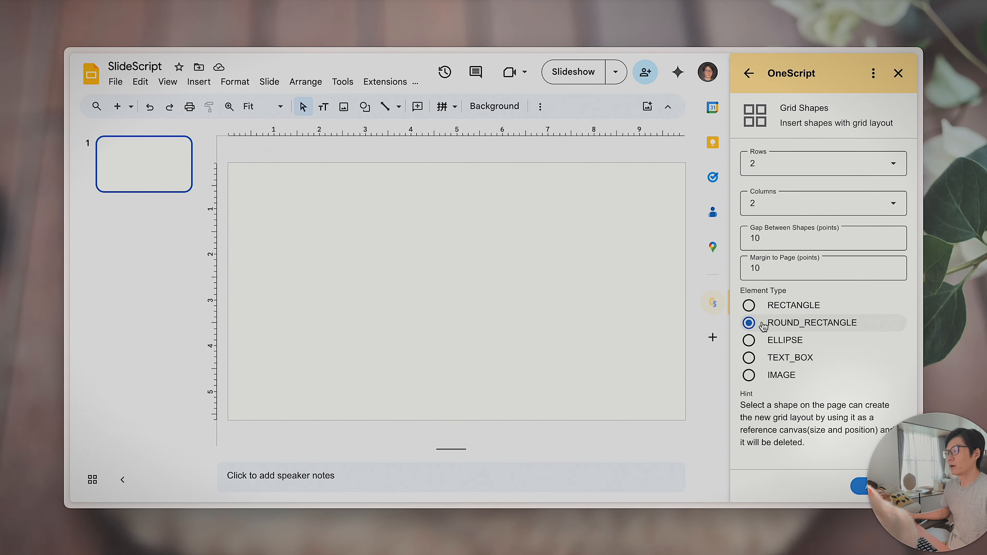
pyautogui.moveTo(767, 237); pyautogui.dragTo(732, 239)
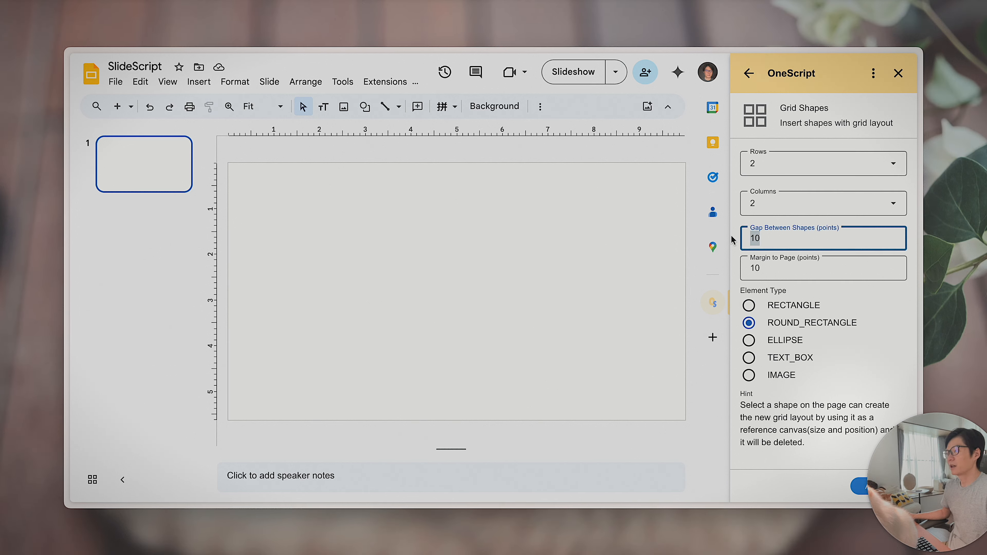
pyautogui.click(774, 169)
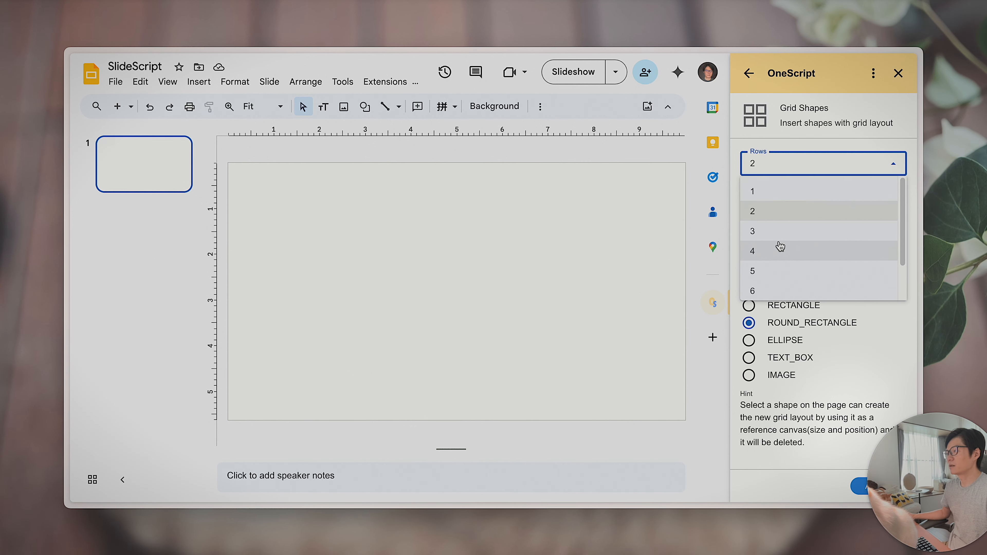
pyautogui.click(814, 135)
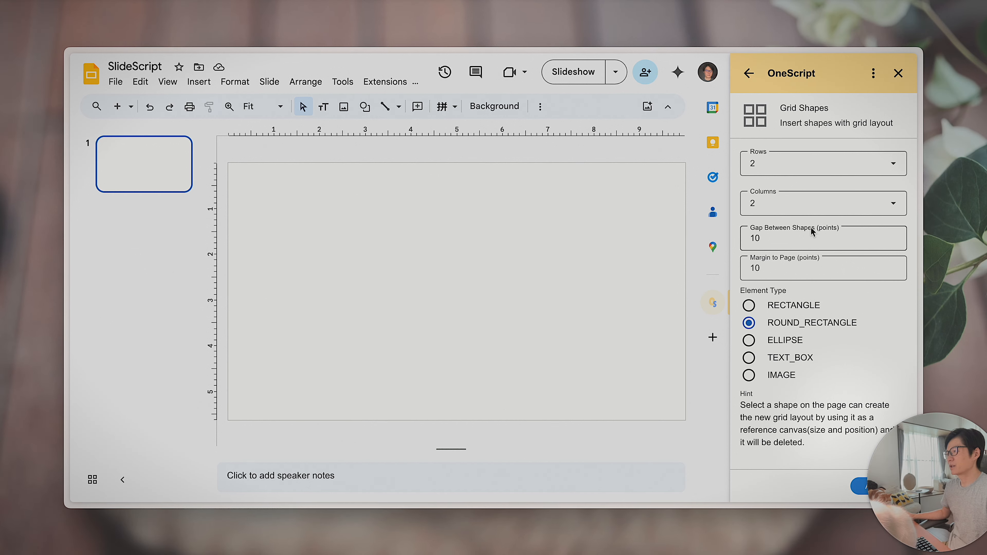
pyautogui.doubleClick(805, 242)
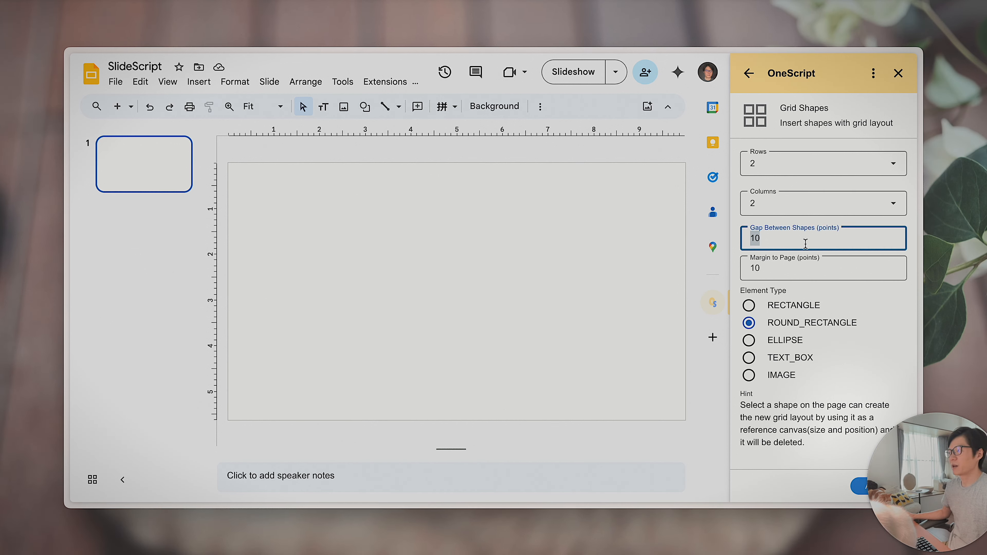
pyautogui.doubleClick(752, 268)
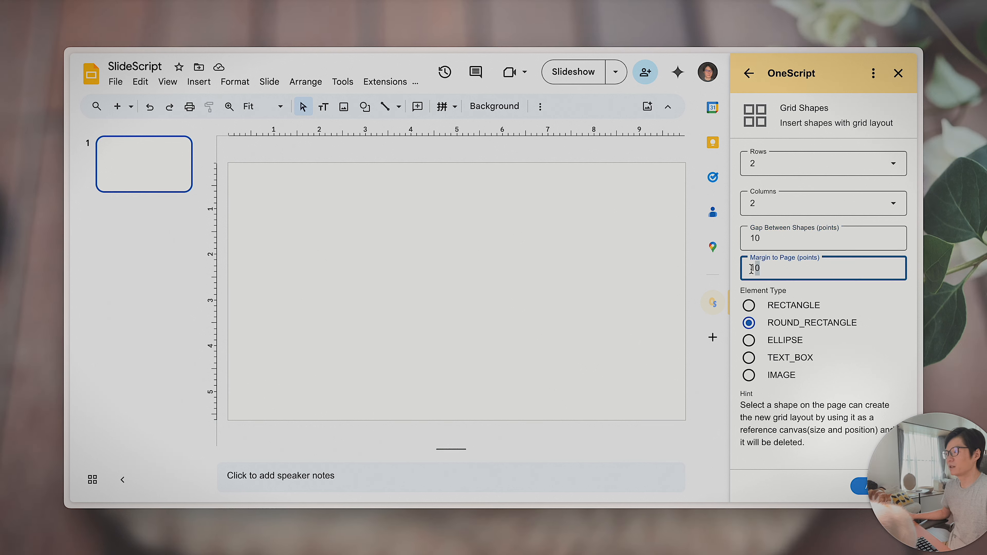
pyautogui.click(773, 267)
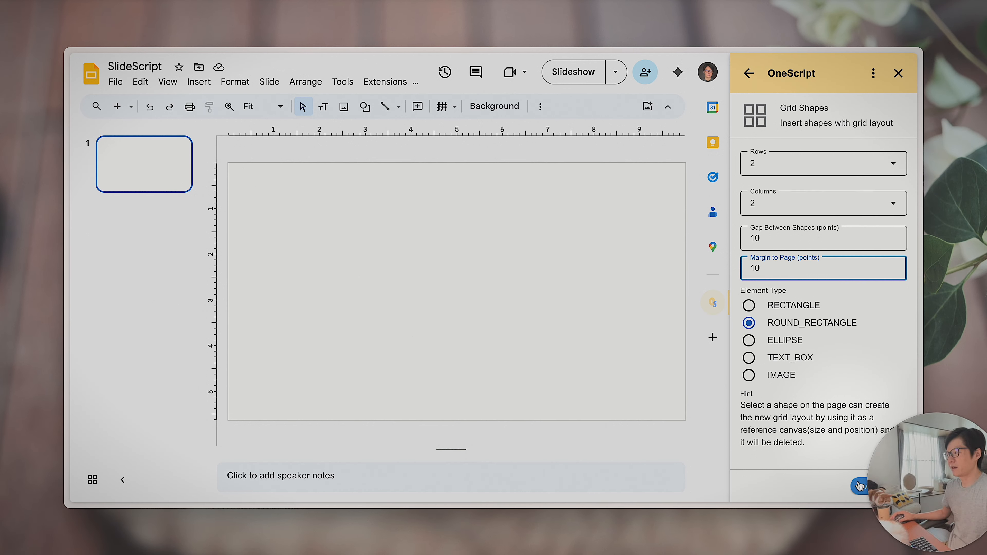
pyautogui.click(803, 485)
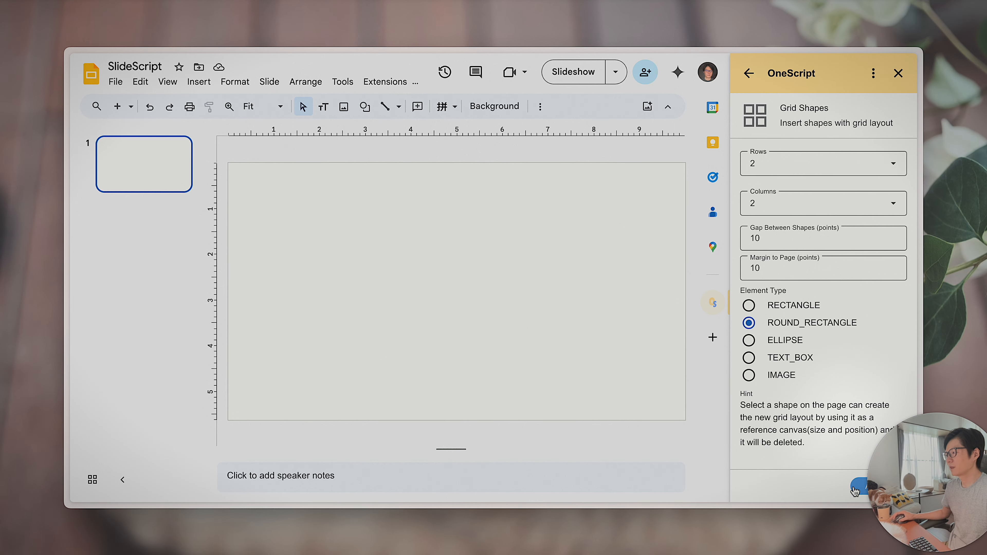
pyautogui.click(854, 489)
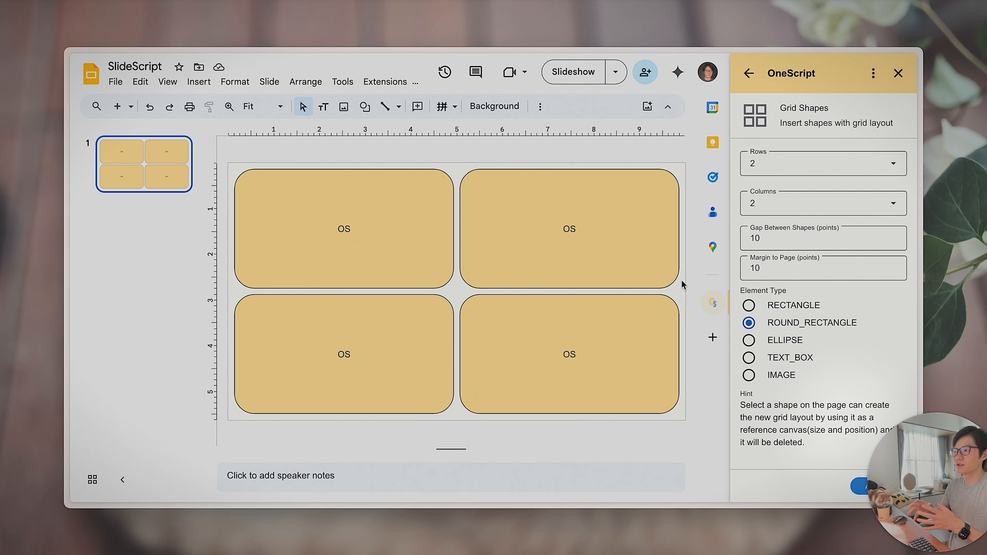
# - Examine how the gap and page margin settings apply to the rounded rectangle grid on the slide
pyautogui.click(798, 234)
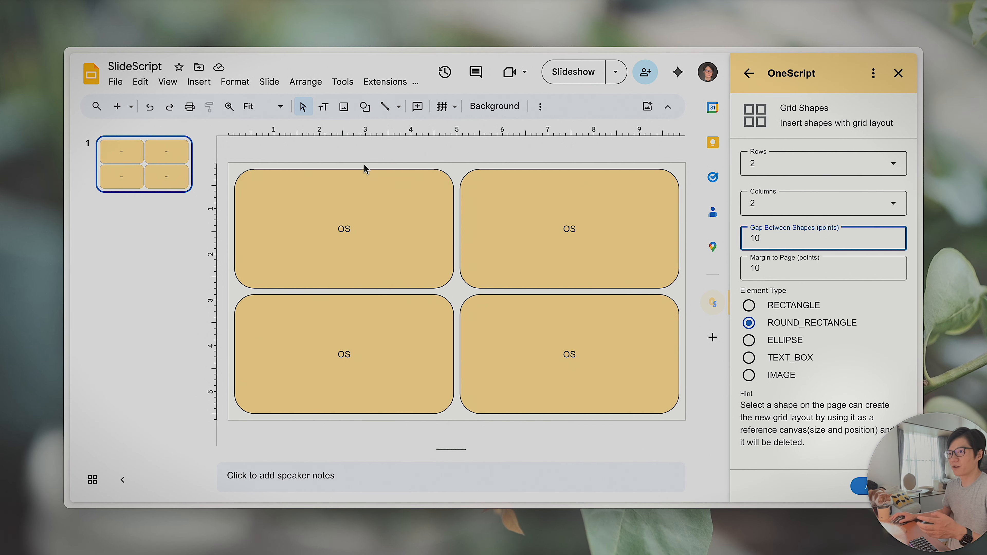
pyautogui.click(796, 265)
pyautogui.click(767, 236)
pyautogui.doubleClick(767, 240)
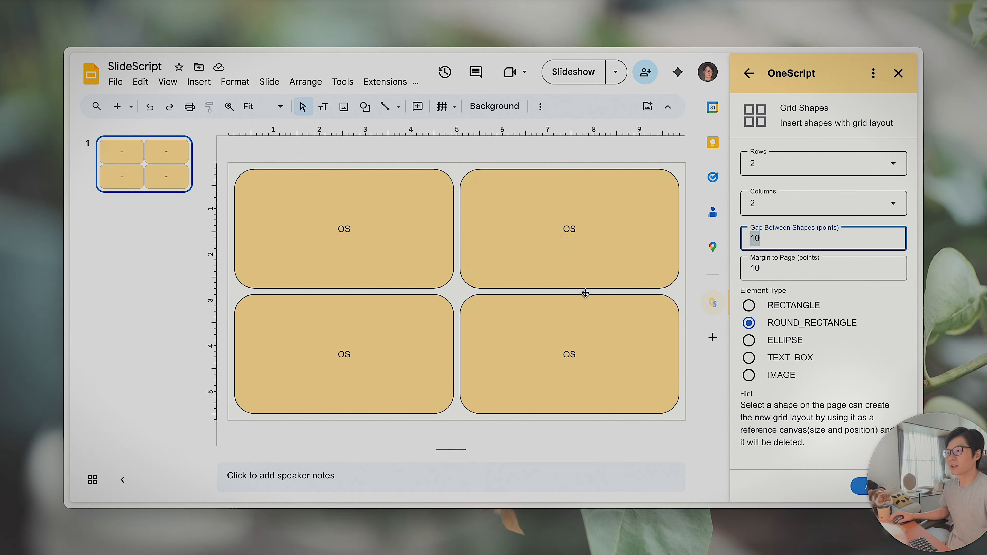
pyautogui.click(378, 253)
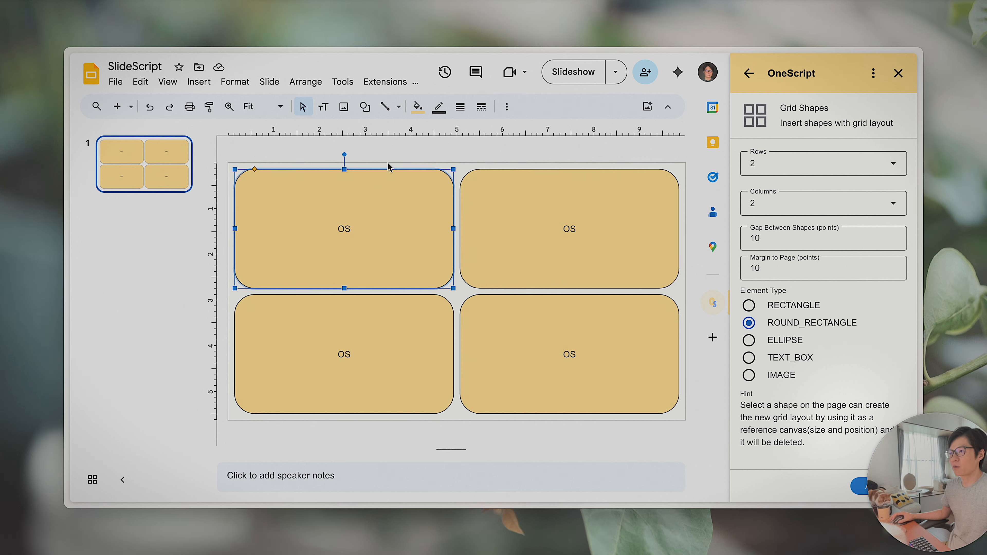
pyautogui.click(405, 159)
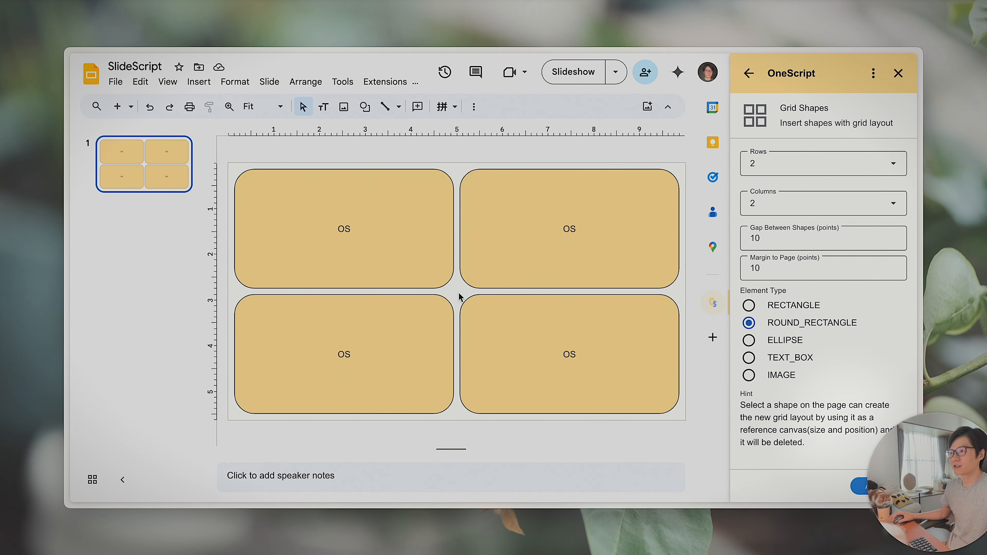
# - Replace the upper-left rounded rectangle with a 2 by 2 grid of rounded rectangles using a 10-point gap
pyautogui.click(387, 230)
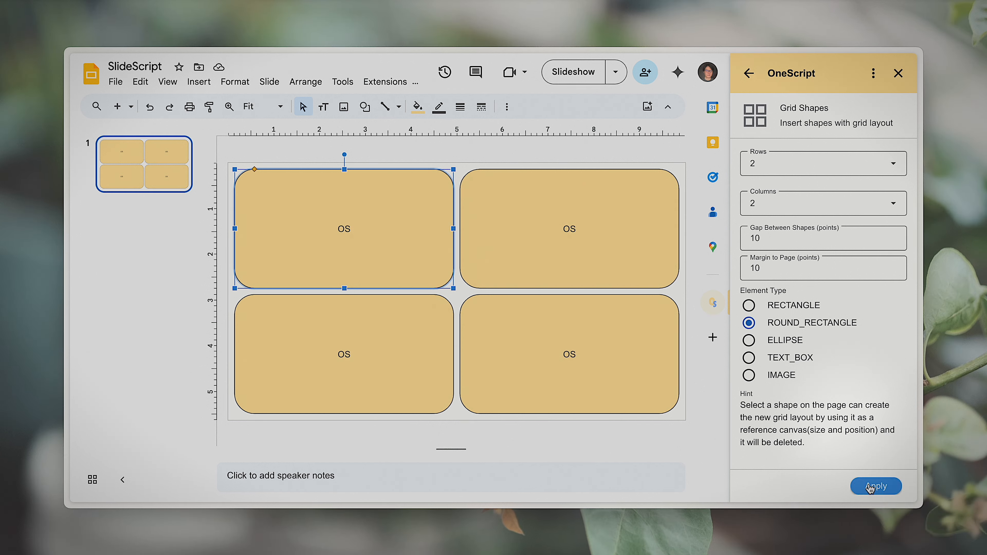
pyautogui.doubleClick(793, 267)
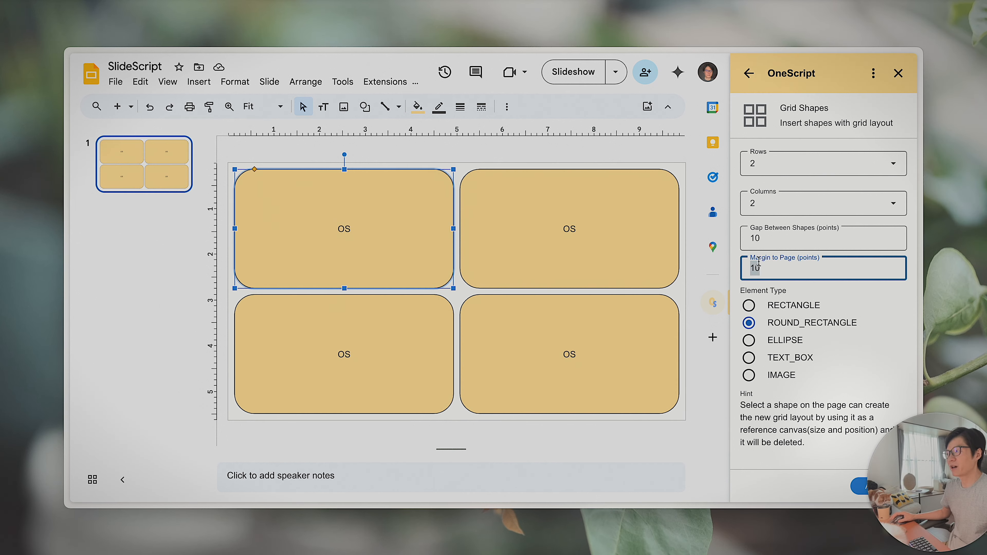
pyautogui.doubleClick(775, 238)
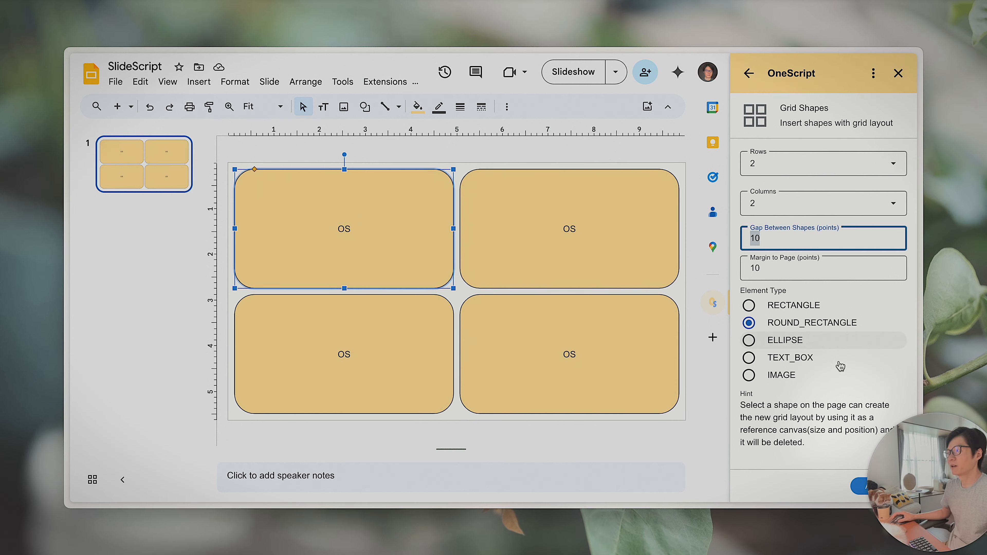
pyautogui.click(785, 244)
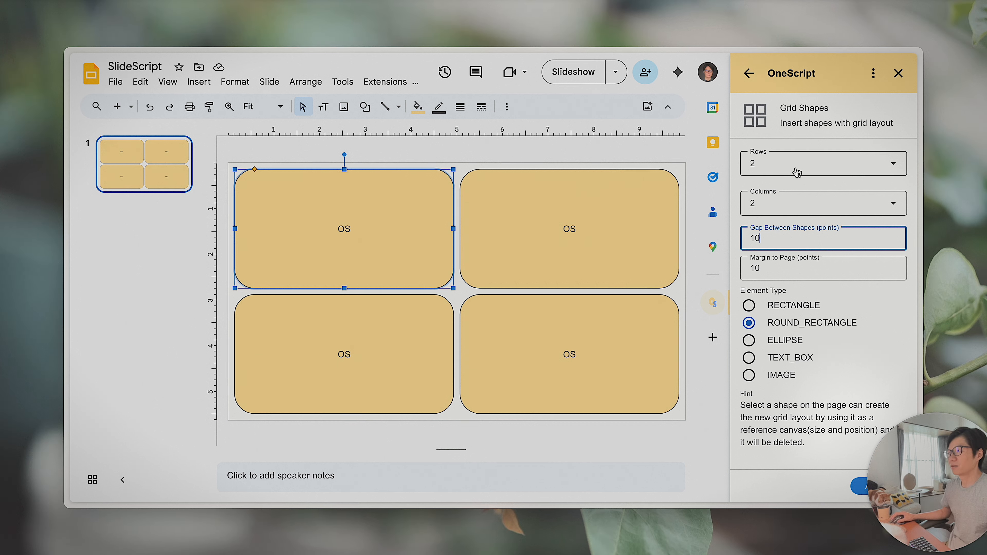
pyautogui.click(856, 486)
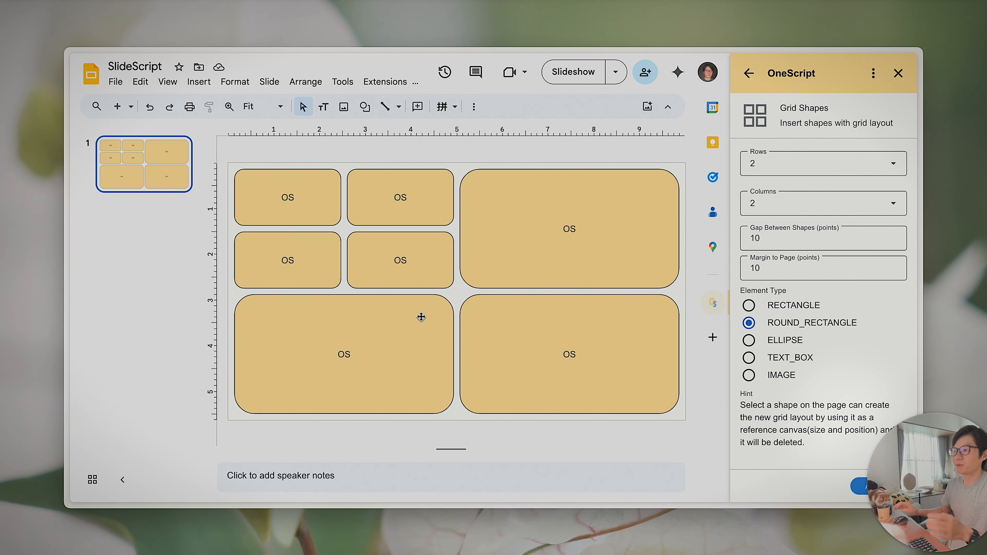
# - Replace the large upper-right rounded rectangle with a grid of RECTANGLE shapes in 1 row and 2 columns
pyautogui.click(531, 285)
pyautogui.click(749, 306)
pyautogui.click(777, 168)
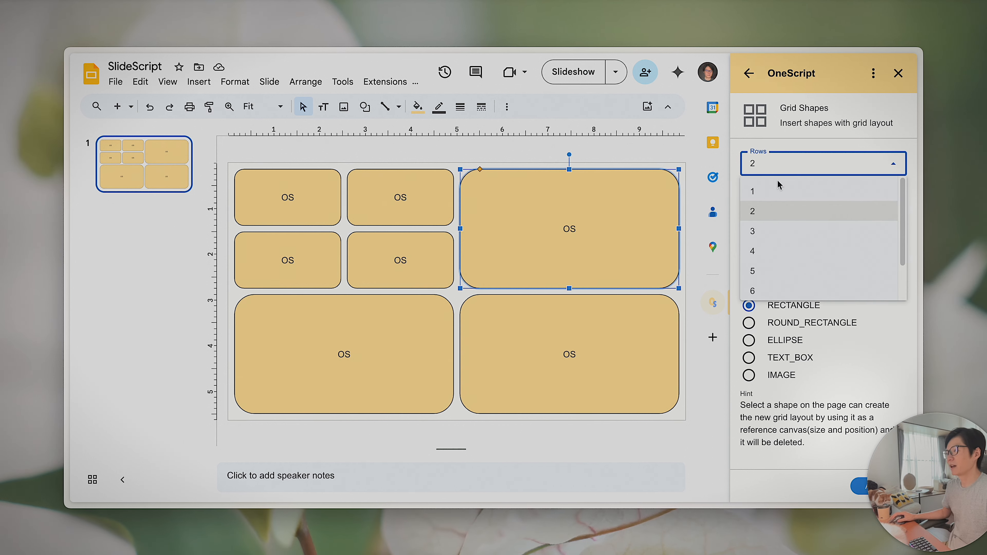
pyautogui.click(763, 197)
pyautogui.click(777, 203)
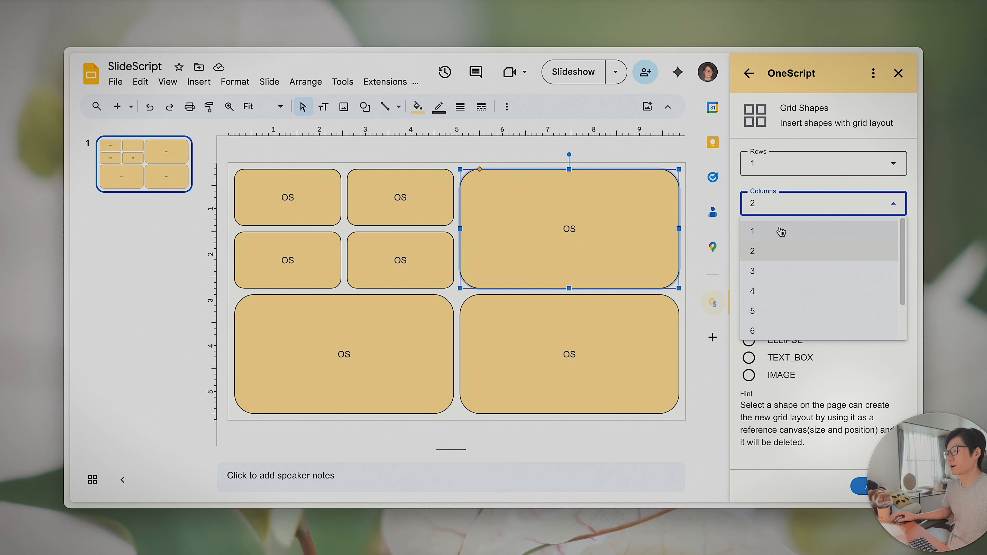
pyautogui.click(786, 251)
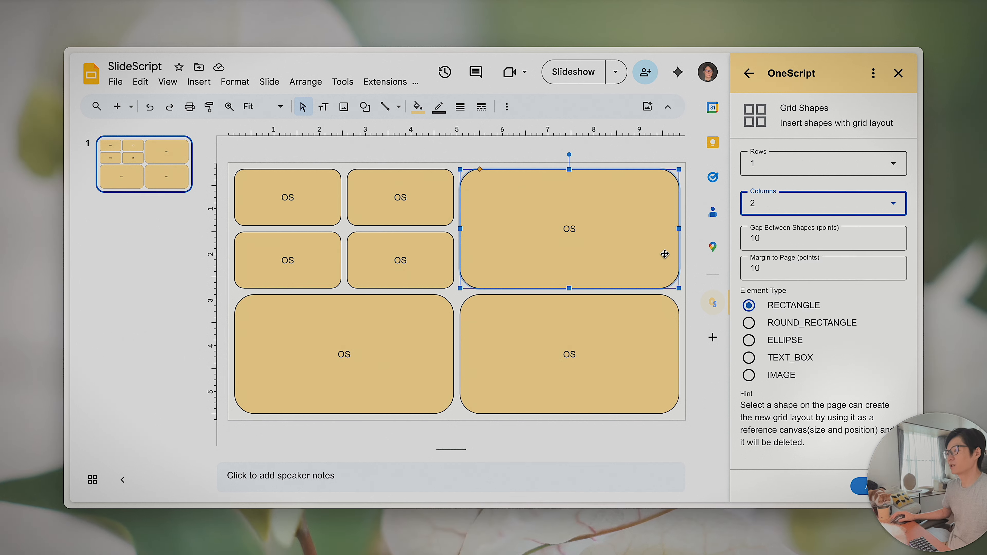
pyautogui.click(860, 488)
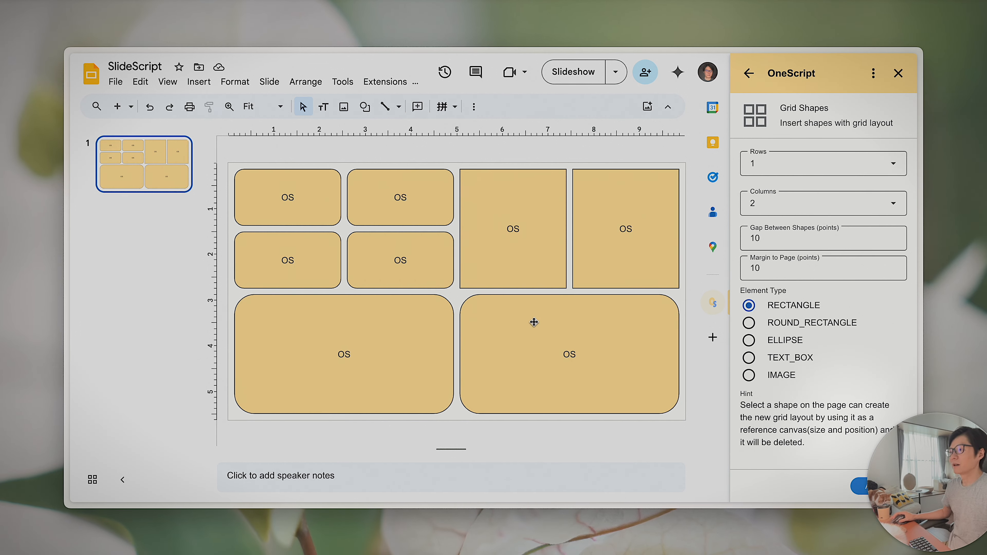
# - Replace the large lower-left rounded rectangle with a grid of IMAGE elements in 1 row and 2 columns
pyautogui.click(365, 362)
pyautogui.click(750, 375)
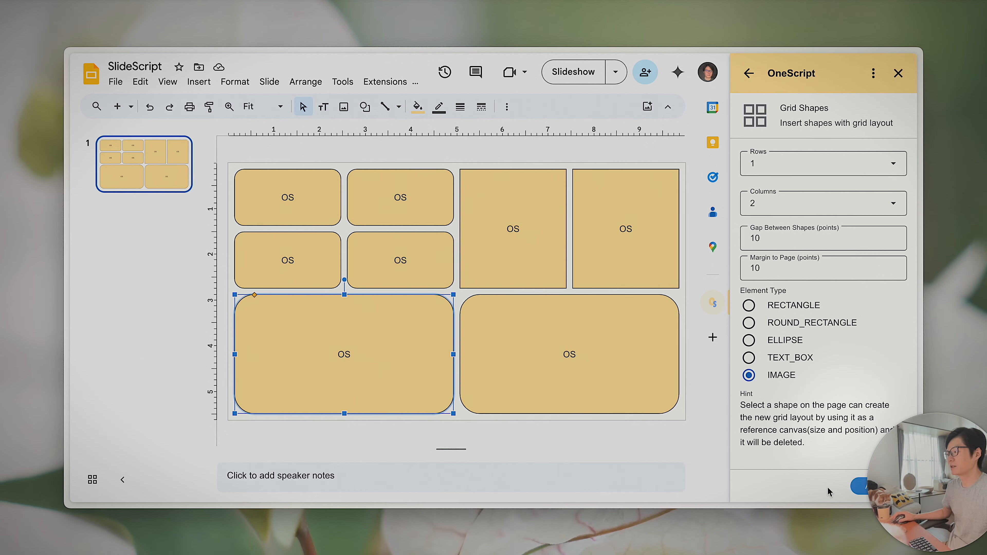
pyautogui.click(855, 492)
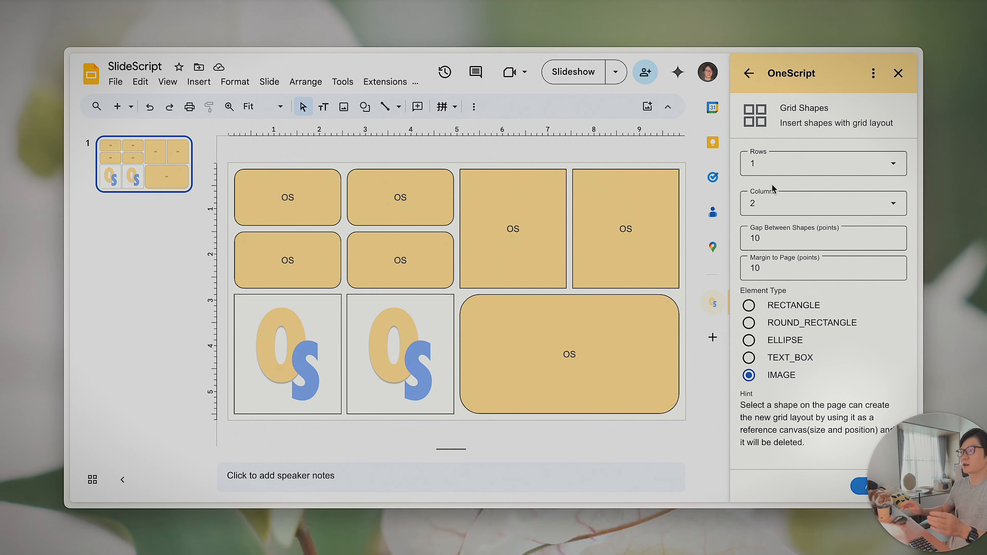
# - Open the Google Map Image tool and review its address, map type, marker and size settings
pyautogui.click(749, 73)
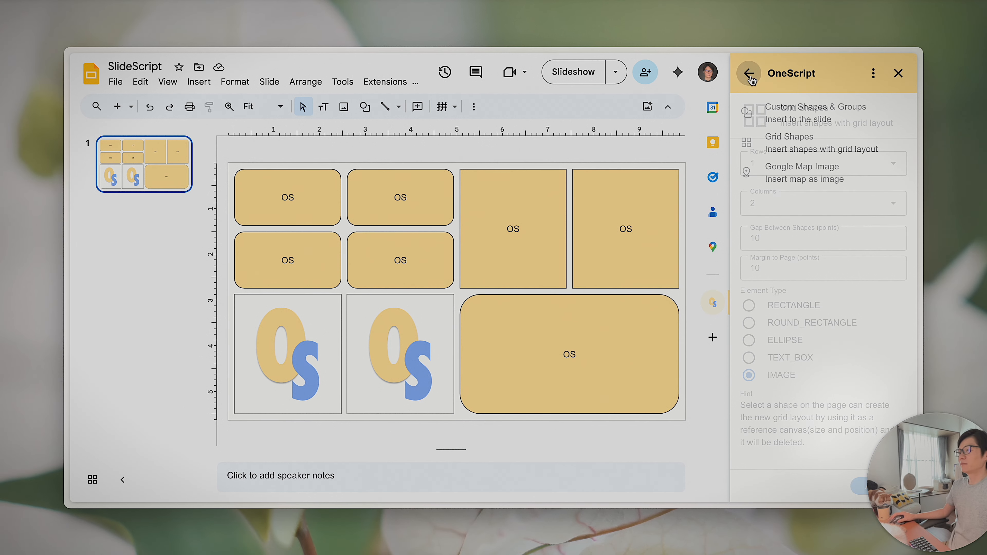
pyautogui.click(800, 179)
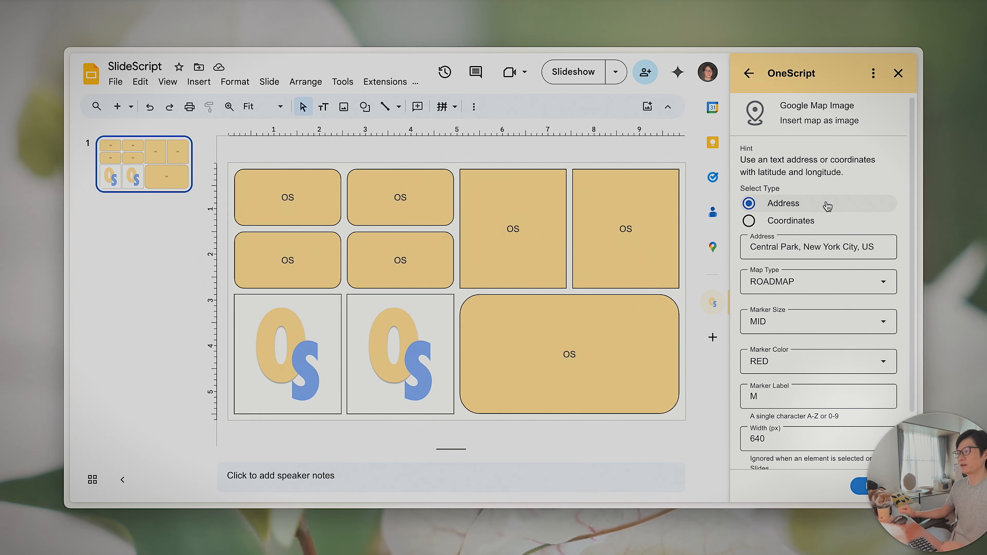
pyautogui.scroll(-2, 826, 209)
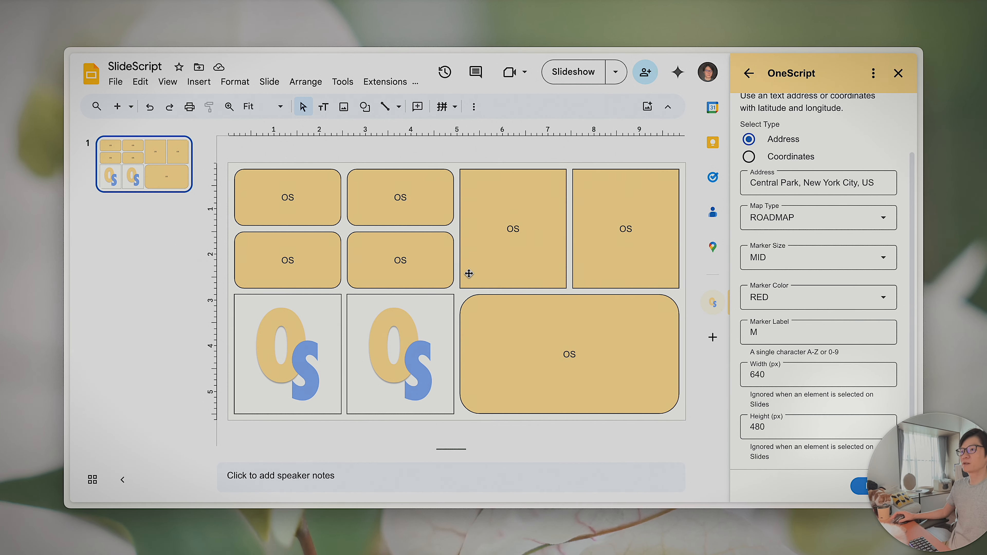
# - Add a second slide and delete its title and text placeholders
pyautogui.click(117, 106)
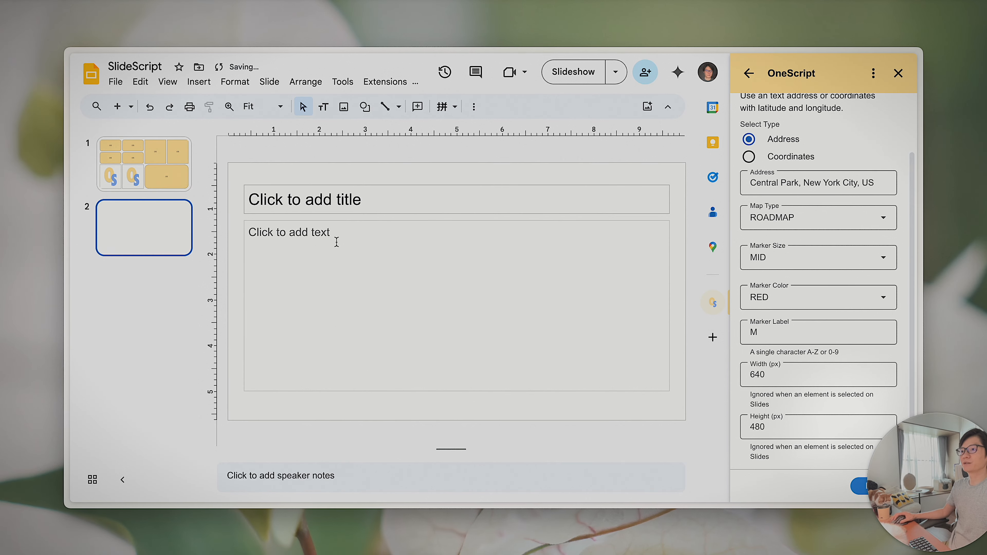
pyautogui.moveTo(391, 404); pyautogui.dragTo(428, 180)
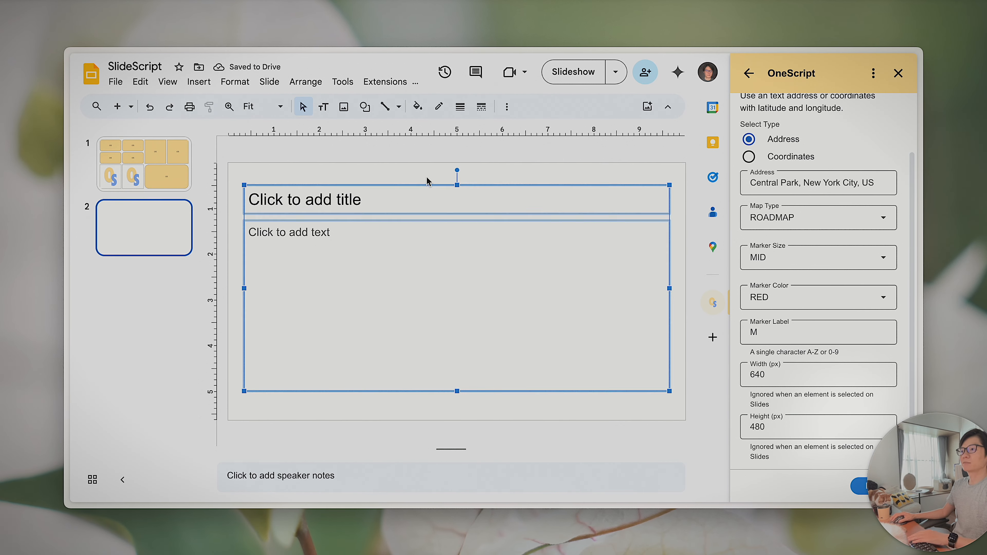
pyautogui.press('Delete')
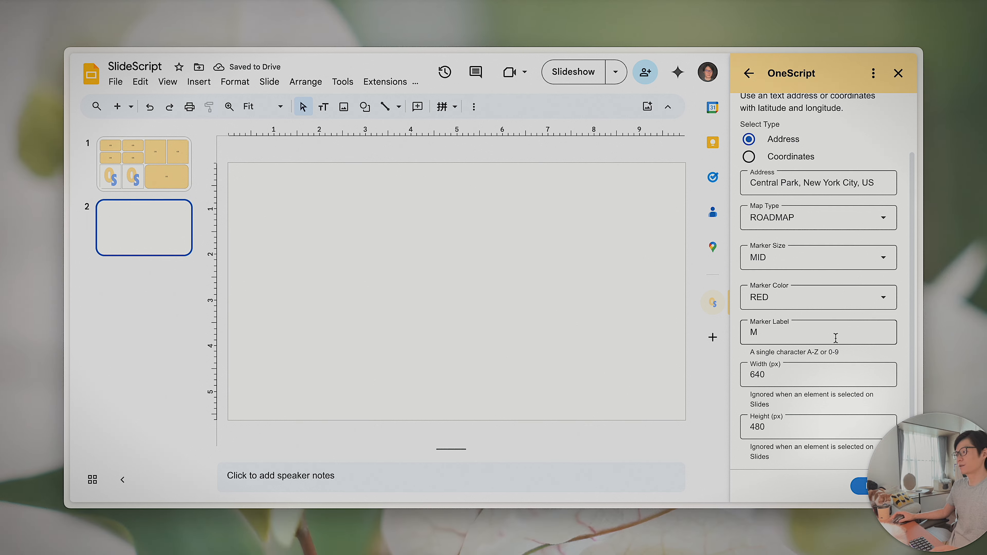
# - Shorten the map address to New York City, US
pyautogui.moveTo(868, 183); pyautogui.dragTo(750, 183)
pyautogui.press('Right')
pyautogui.press('Left')
pyautogui.press('Left')
pyautogui.press('BackSpace')
pyautogui.press('BackSpace')
pyautogui.press('BackSpace')
pyautogui.press('BackSpace')
pyautogui.press('BackSpace')
pyautogui.press('BackSpace')
pyautogui.press('BackSpace')
pyautogui.press('BackSpace')
pyautogui.press('BackSpace')
pyautogui.press('BackSpace')
pyautogui.press('BackSpace')
pyautogui.press('BackSpace')
pyautogui.press('BackSpace')
pyautogui.press('BackSpace')
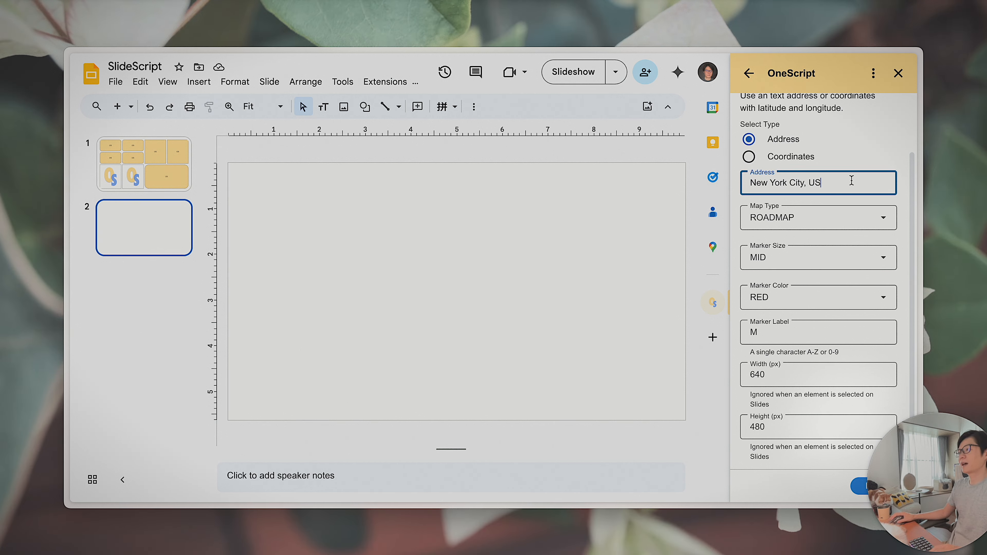
pyautogui.moveTo(852, 181); pyautogui.dragTo(597, 175)
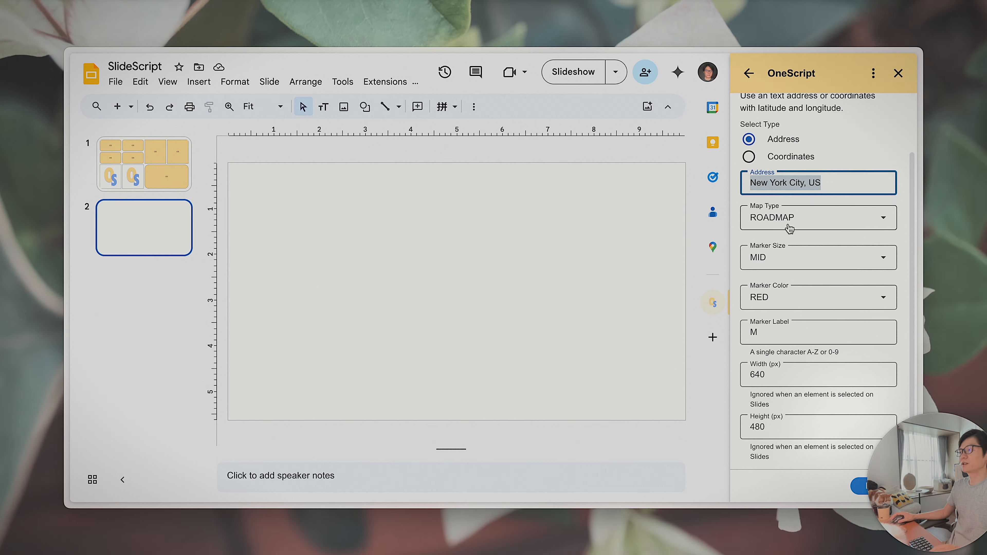
# - Set the map type to HYBRID and review the image width and height settings
pyautogui.click(776, 228)
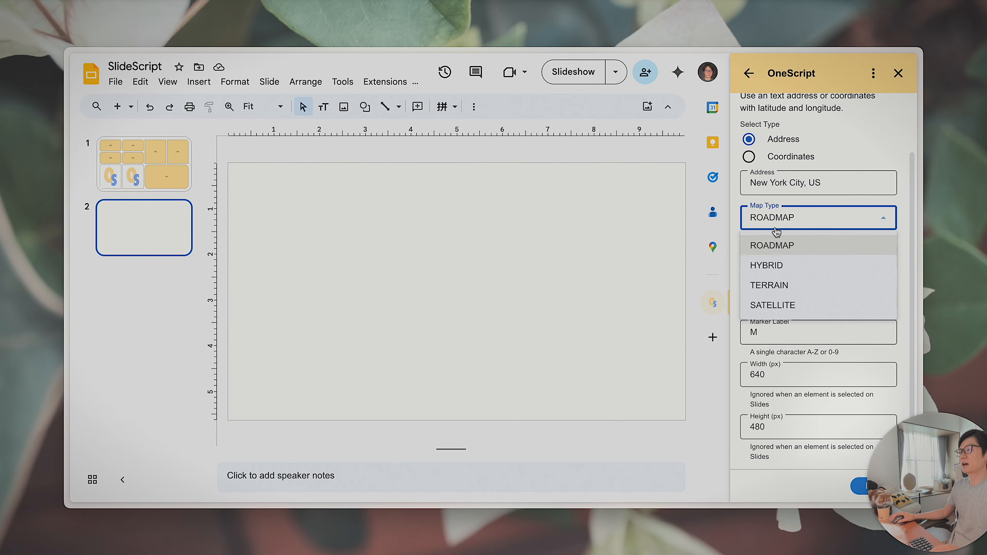
pyautogui.click(795, 270)
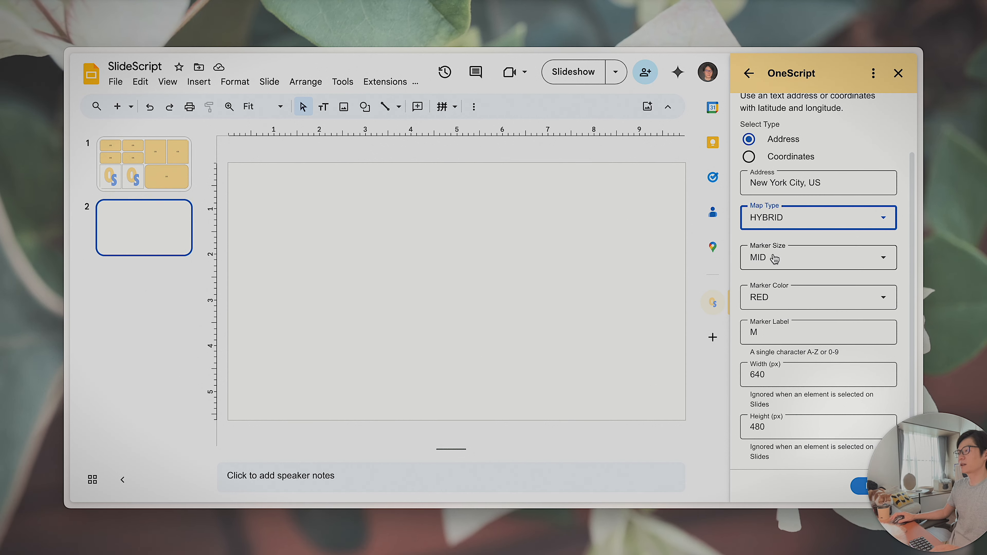
pyautogui.scroll(1, 772, 326)
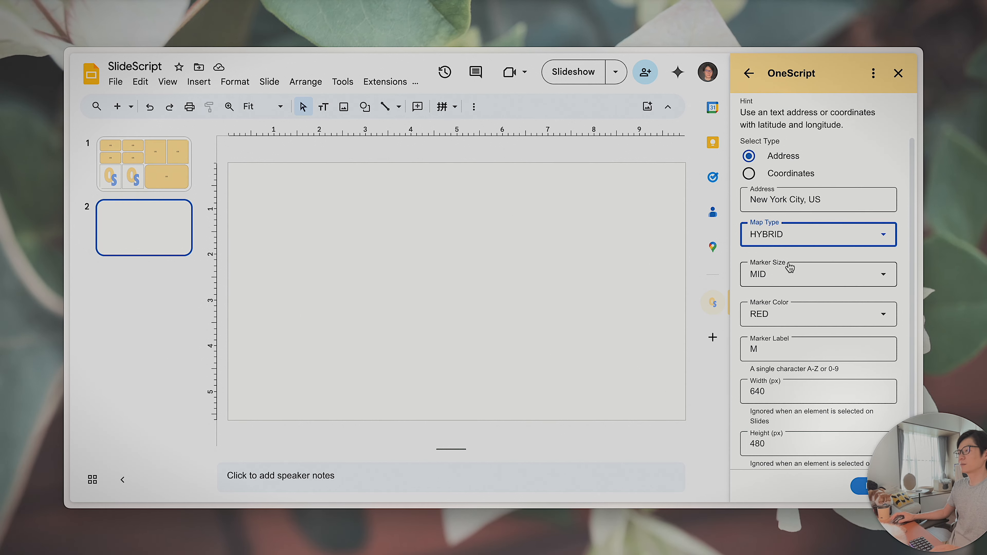
pyautogui.scroll(-1, 774, 349)
pyautogui.scroll(-1, 774, 348)
pyautogui.click(827, 376)
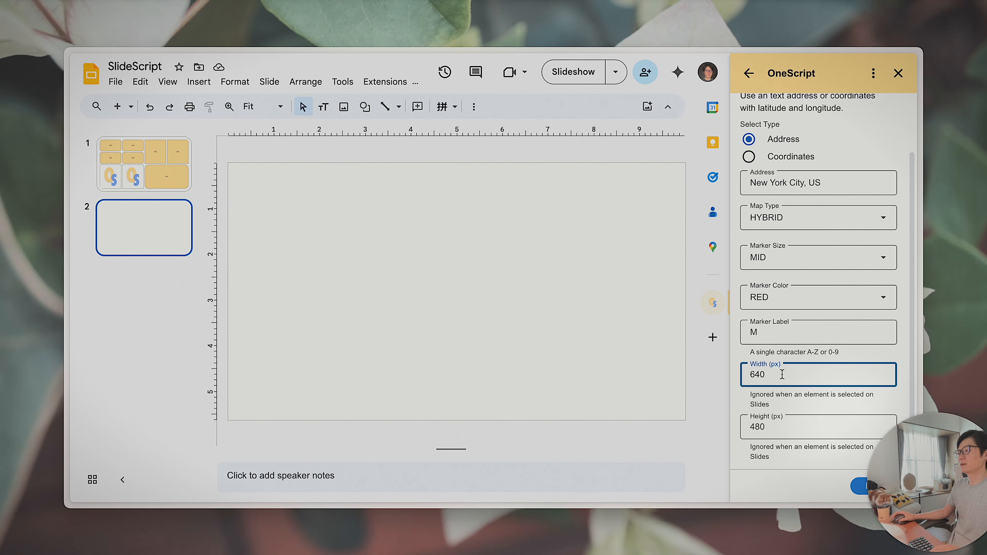
pyautogui.press('Tab')
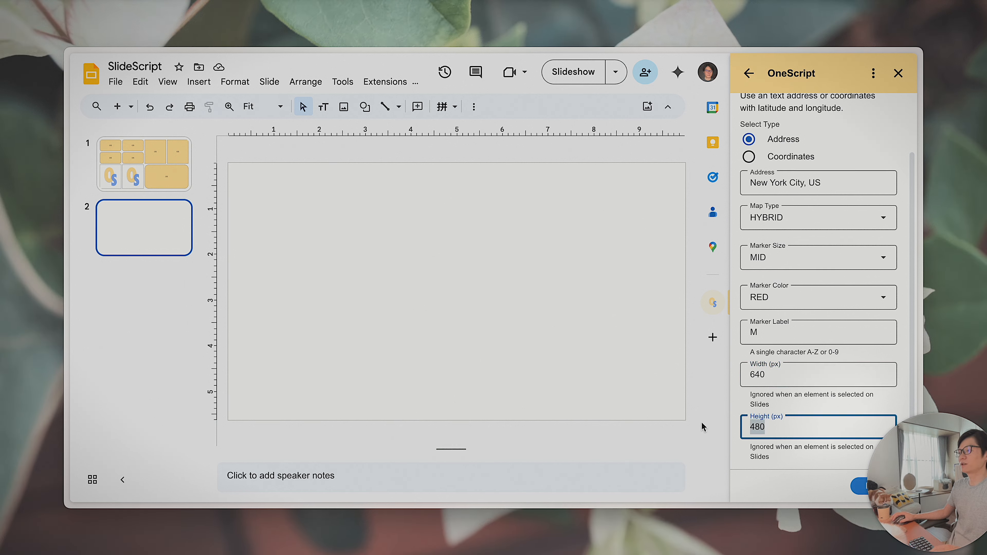
pyautogui.doubleClick(789, 371)
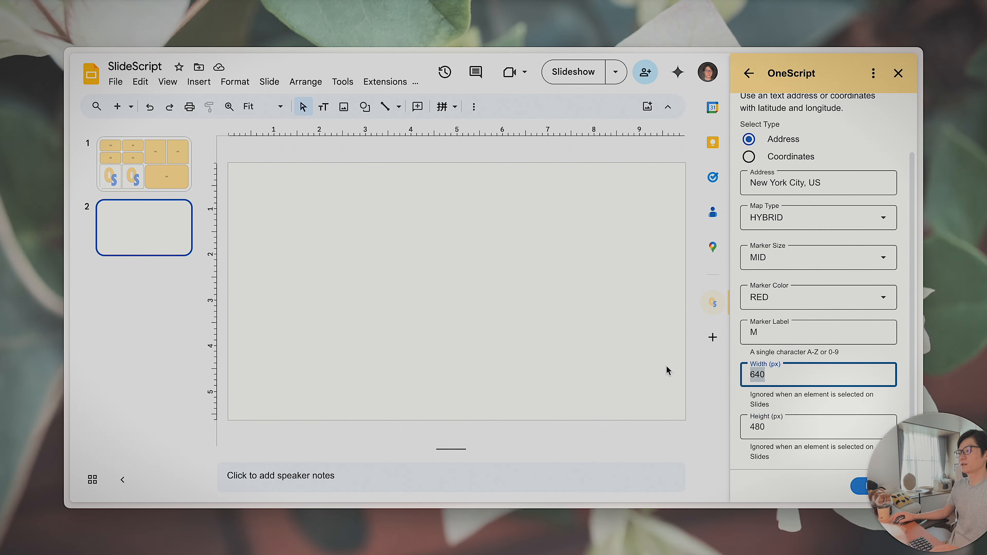
# - Insert the New York City map image onto the blank second slide and select it
pyautogui.click(858, 488)
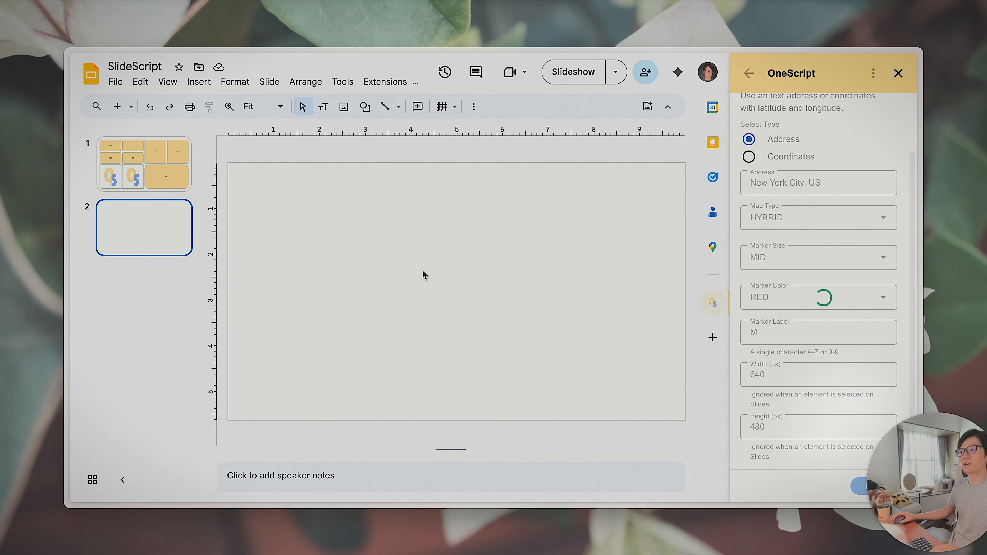
pyautogui.click(457, 247)
pyautogui.click(635, 273)
pyautogui.click(474, 284)
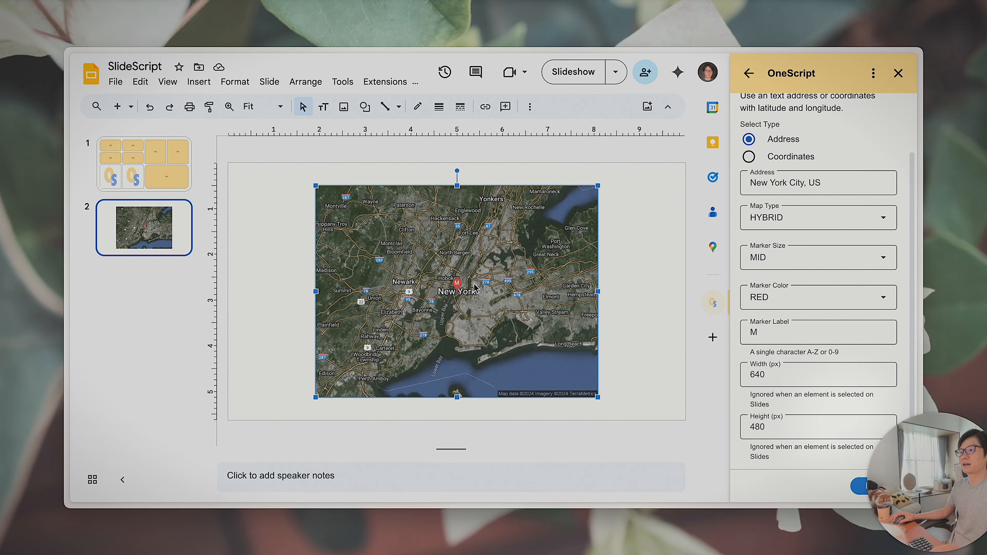
# - Examine the Coordinates location option with its latitude and longitude fields, and return to the Address option
pyautogui.click(105, 167)
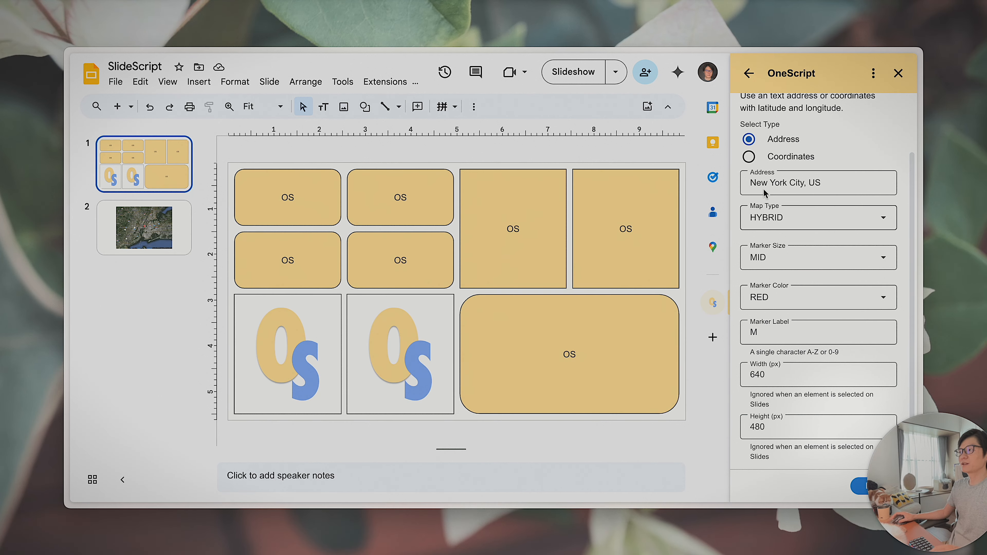
pyautogui.click(103, 233)
pyautogui.click(773, 158)
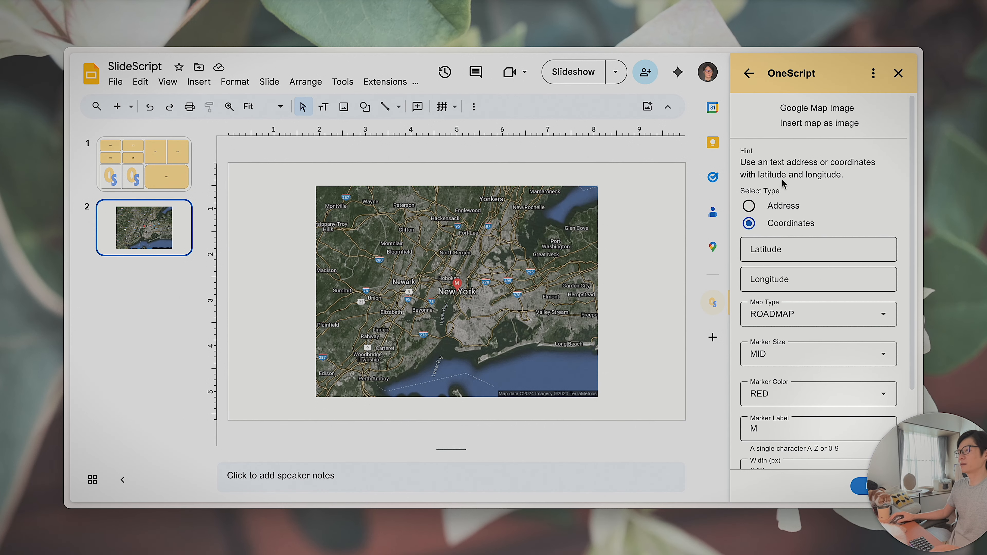
pyautogui.click(771, 252)
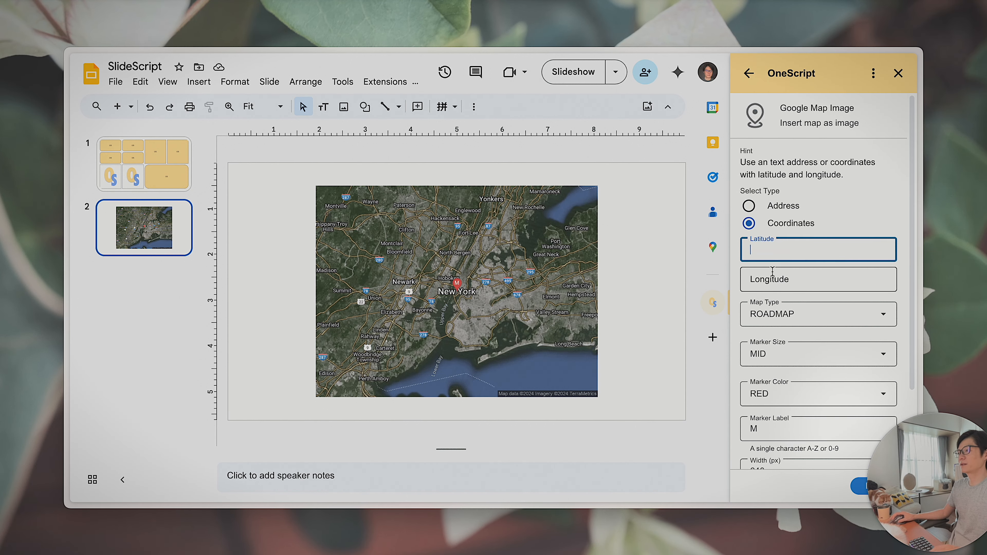
pyautogui.click(795, 285)
pyautogui.scroll(-3, 803, 309)
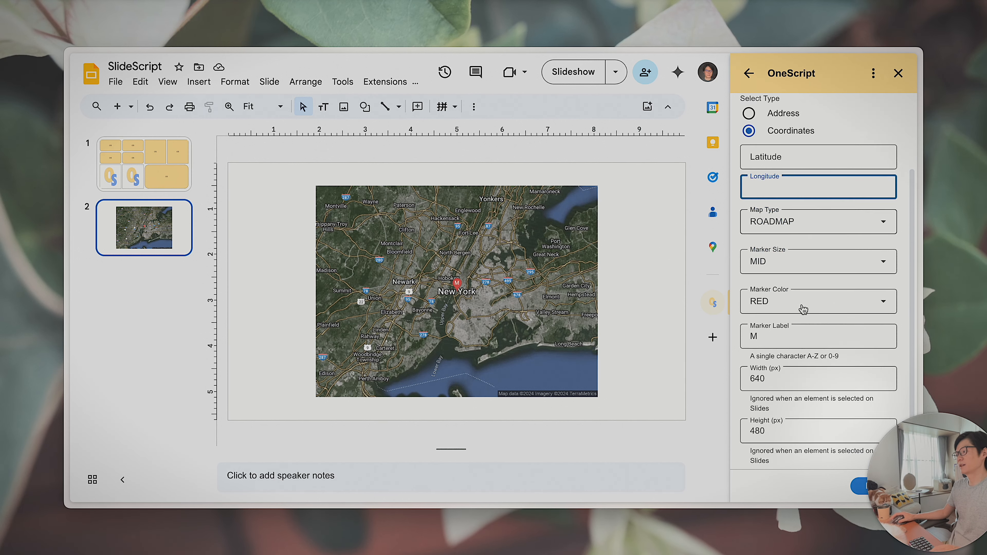
pyautogui.scroll(3, 819, 424)
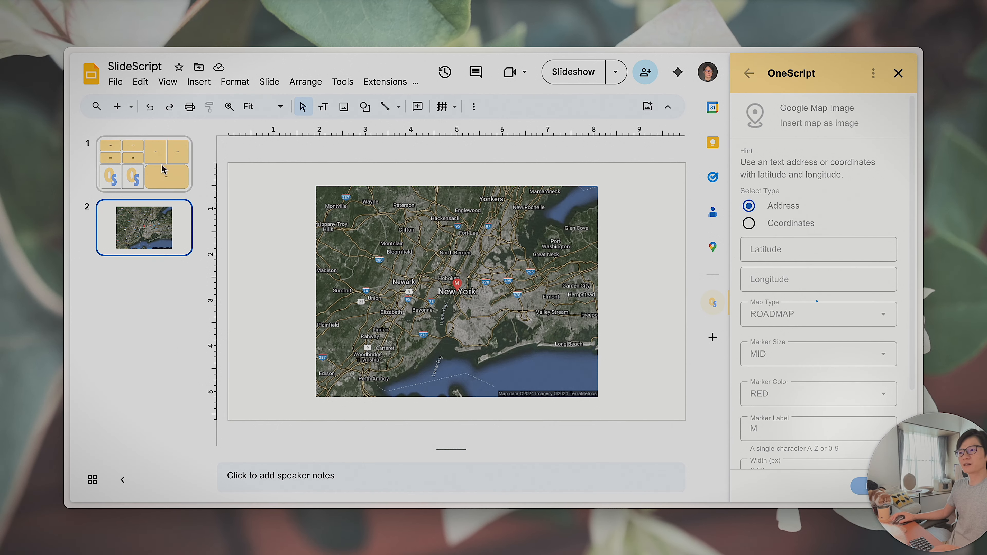
# - Select the second OS logo image on the first slide and review the map form's size settings
pyautogui.click(169, 177)
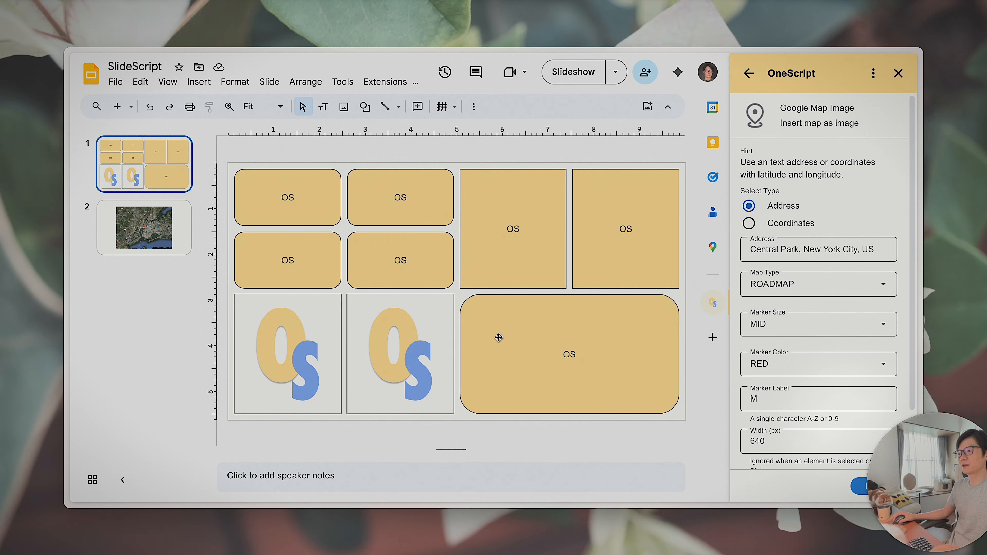
pyautogui.click(458, 345)
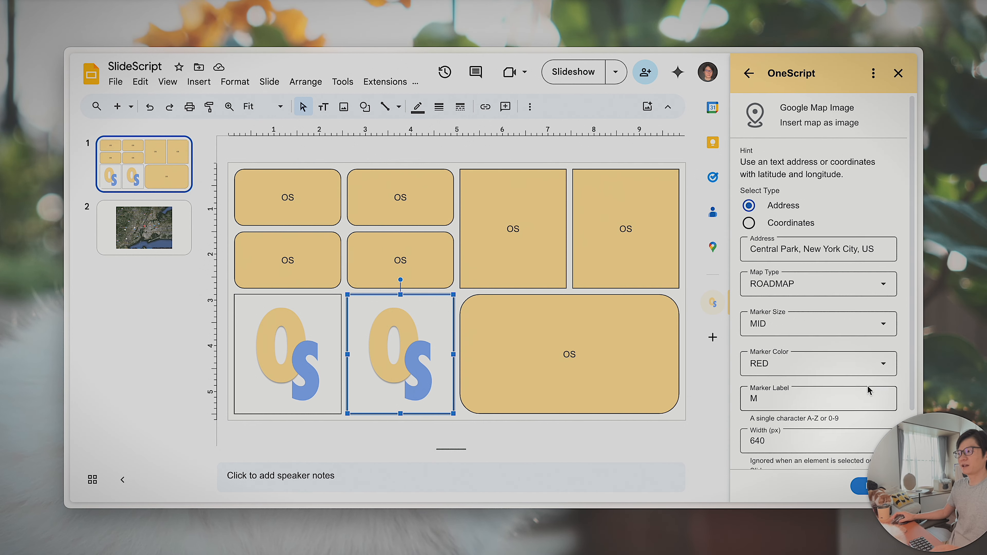
pyautogui.scroll(-2, 854, 389)
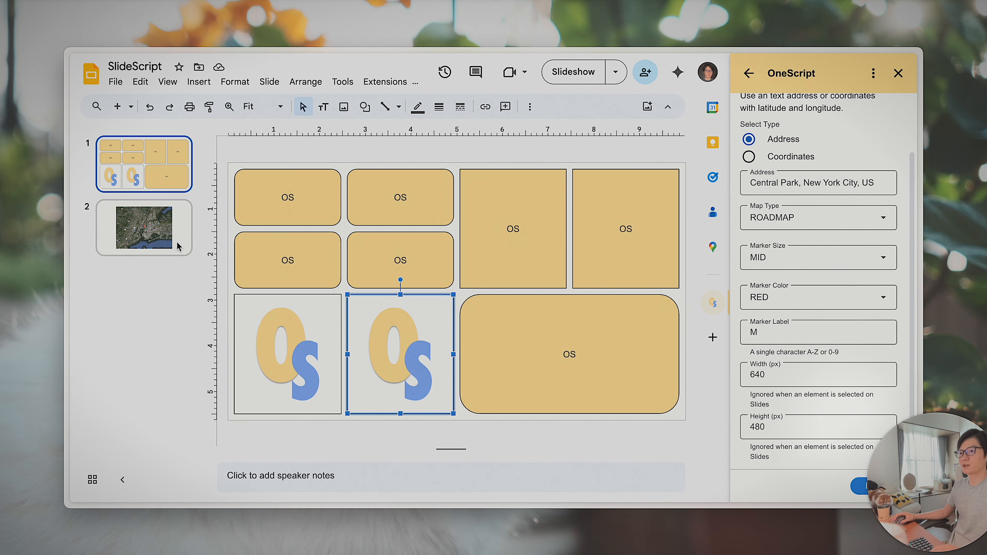
# - Resize the map image on the second slide, stretching it to about 7 by 4.6 inches
pyautogui.click(140, 231)
pyautogui.click(556, 332)
pyautogui.moveTo(459, 283); pyautogui.dragTo(441, 283)
pyautogui.moveTo(580, 397); pyautogui.dragTo(469, 313)
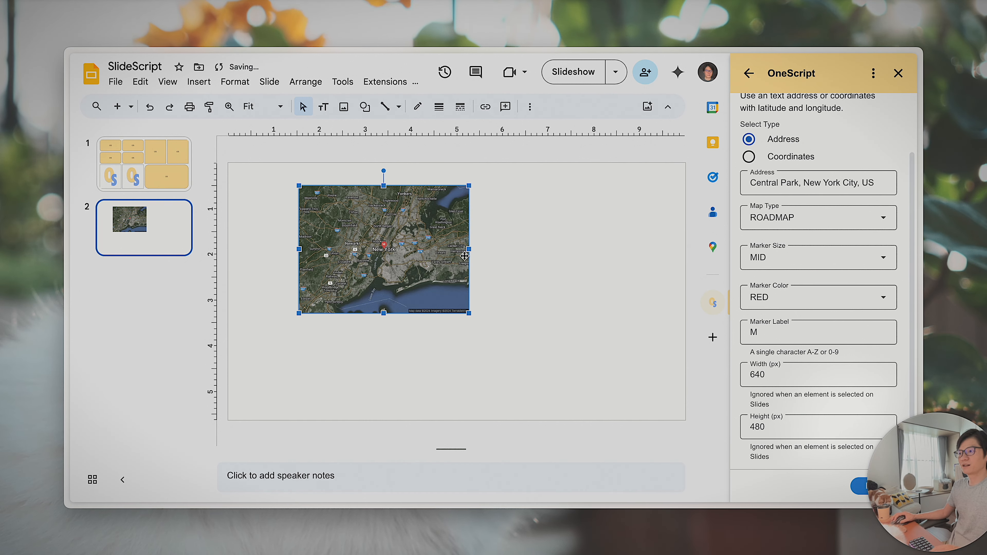
pyautogui.moveTo(468, 250); pyautogui.dragTo(580, 268)
pyautogui.moveTo(439, 313); pyautogui.dragTo(439, 419)
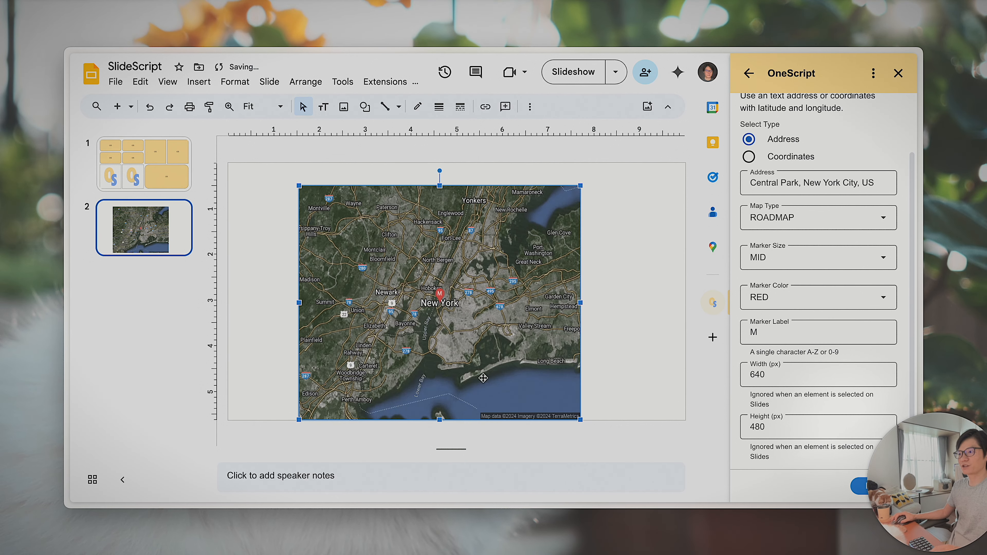
pyautogui.moveTo(581, 421); pyautogui.dragTo(502, 356)
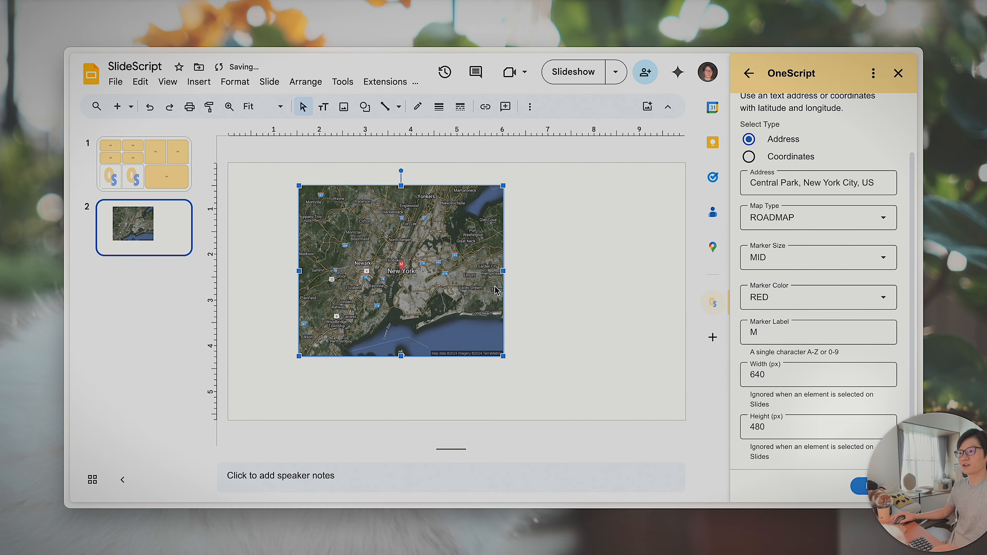
pyautogui.moveTo(507, 272); pyautogui.dragTo(621, 271)
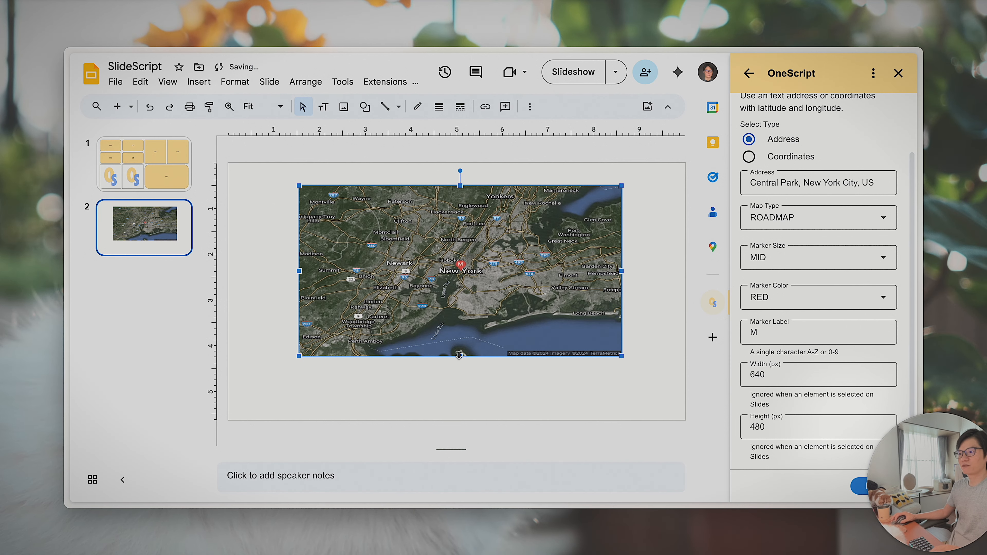
pyautogui.moveTo(460, 355); pyautogui.dragTo(461, 396)
# - Review the map's width and height fields and delete the map image from the second slide
pyautogui.doubleClick(775, 383)
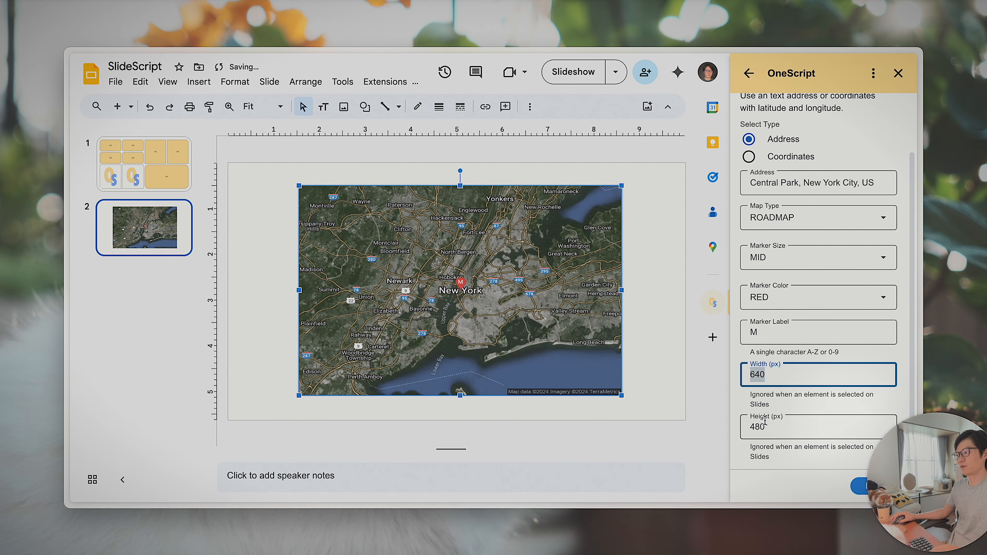
pyautogui.doubleClick(773, 428)
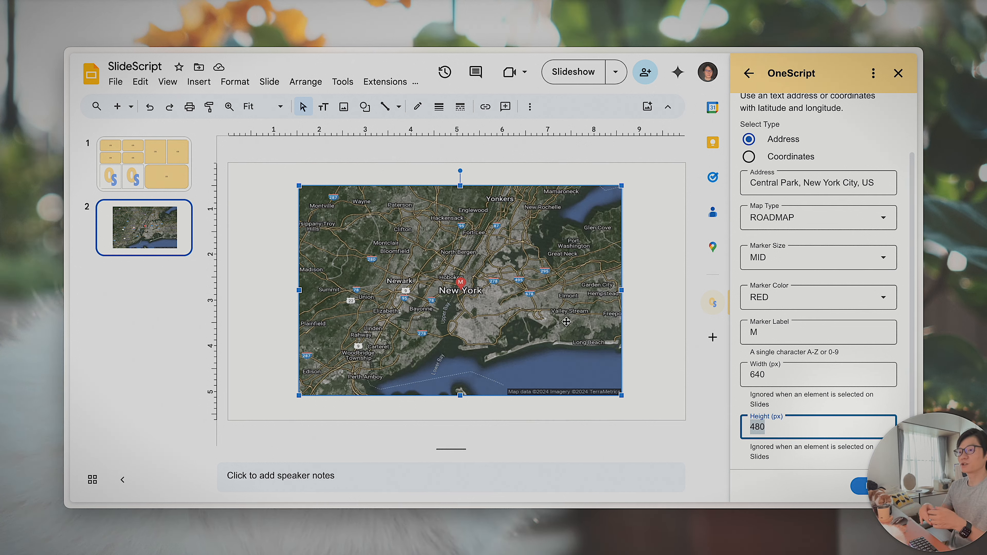
pyautogui.click(394, 282)
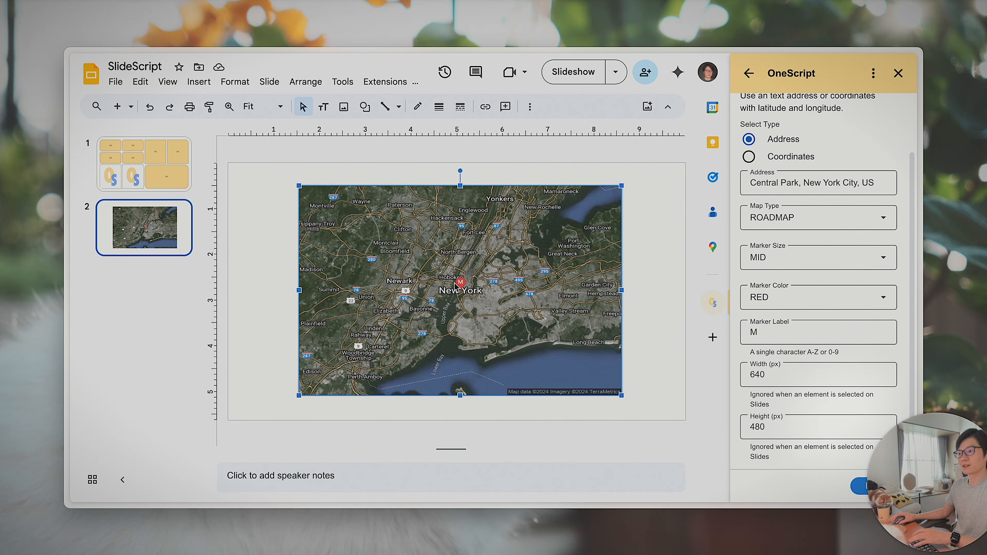
pyautogui.press('Delete')
# - Return to the first slide and select the second OS logo image in the grid's bottom row
pyautogui.press('pageup')
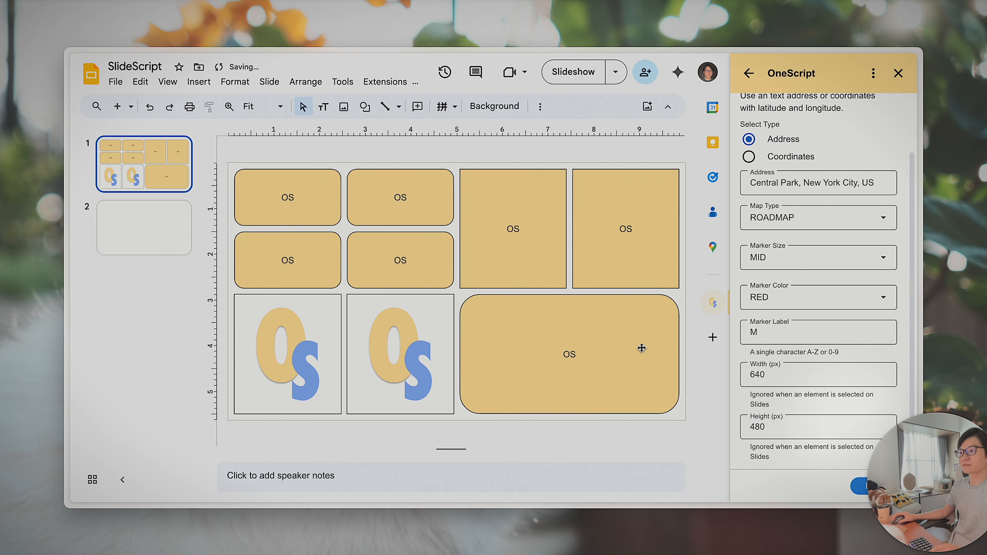
pyautogui.click(515, 358)
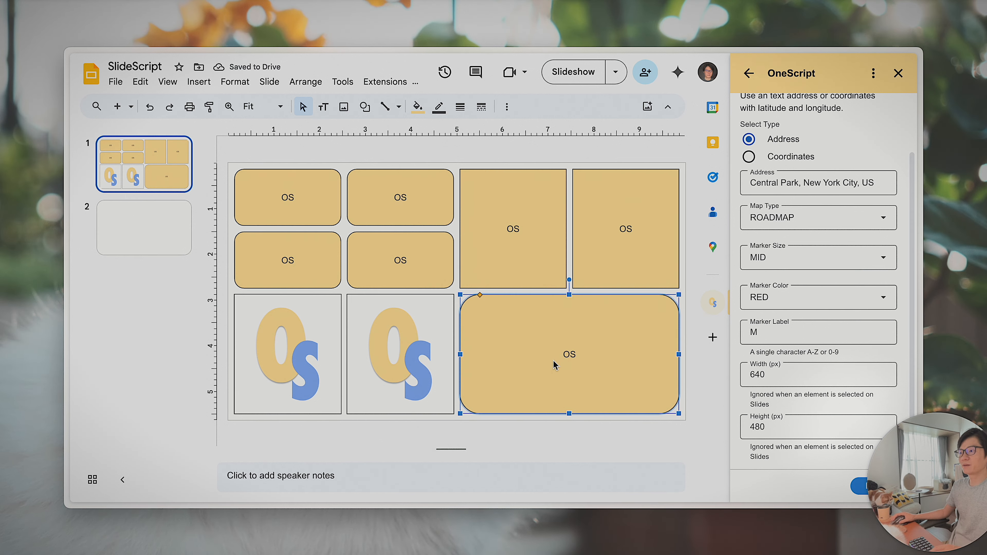
pyautogui.click(403, 365)
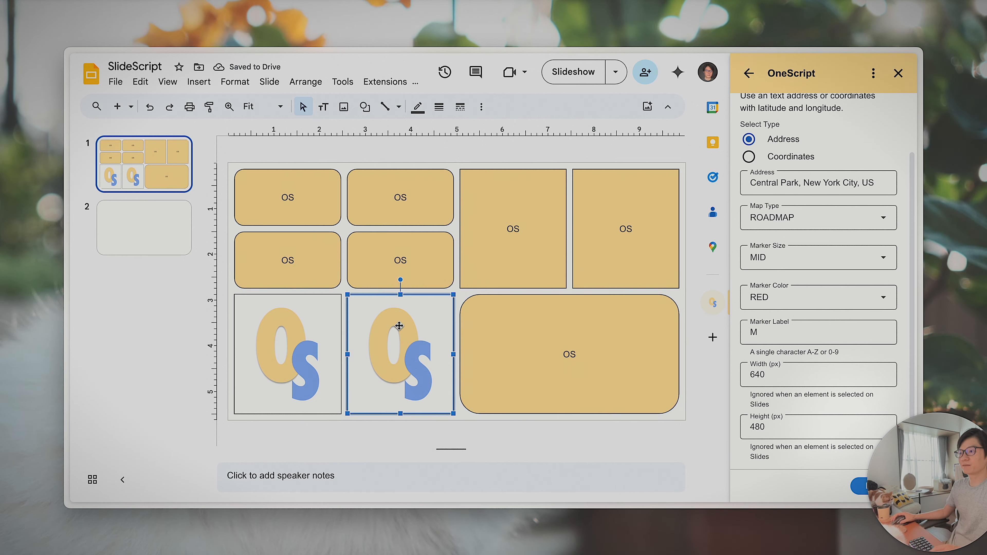
pyautogui.scroll(-1, 419, 346)
pyautogui.scroll(1, 453, 353)
pyautogui.click(392, 342)
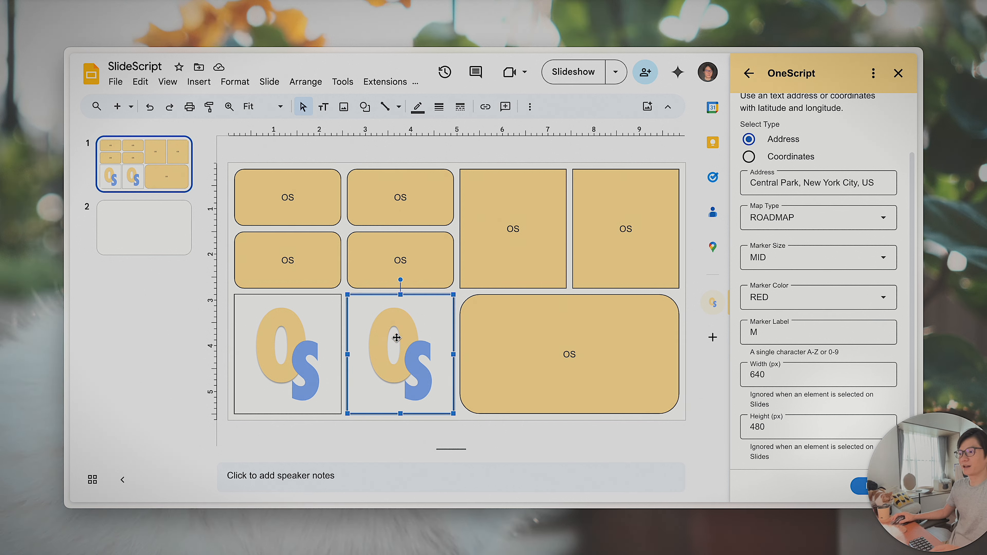
# - Set the map address to "Tokyo, Japan"
pyautogui.moveTo(891, 189); pyautogui.dragTo(655, 171)
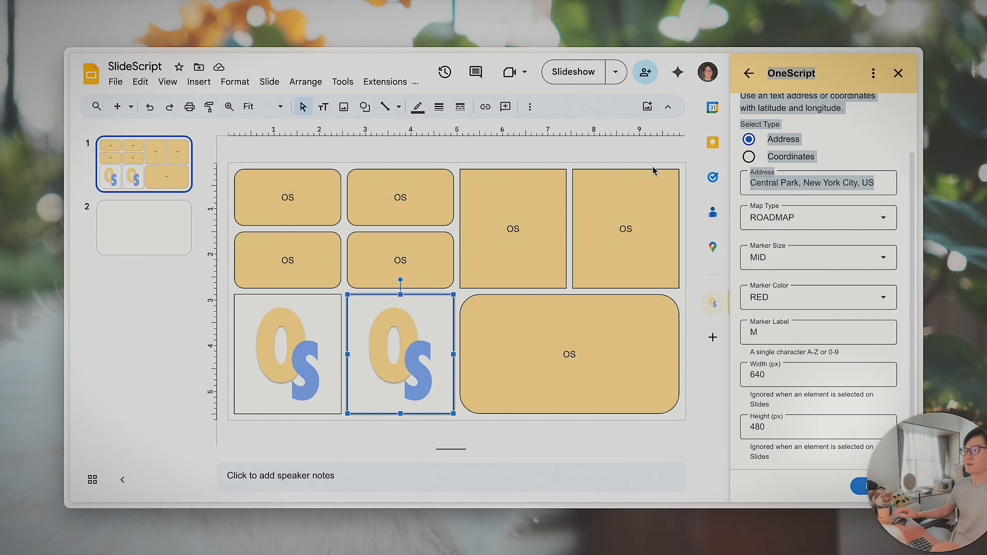
pyautogui.click(893, 188)
pyautogui.hotkey('ctrl', 'a')
pyautogui.write('Tokyo')
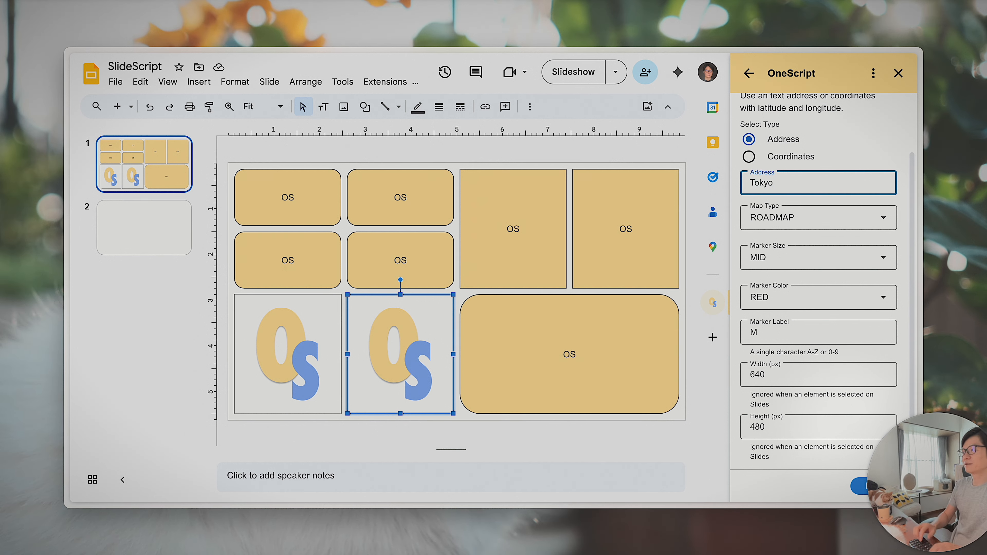
pyautogui.write(', Japan')
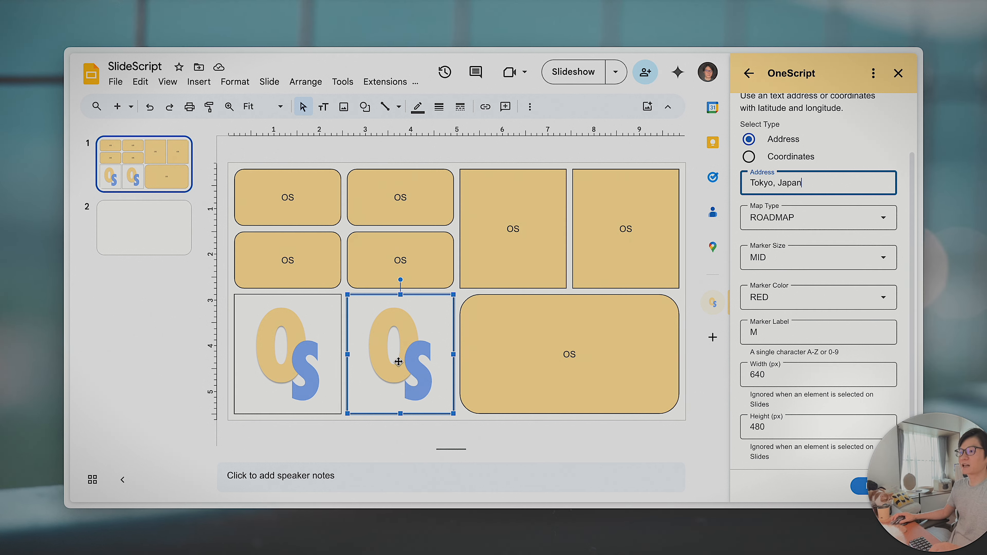
# - Review the map's width and height fields and insert the roadmap image in place of the selected OS logo
pyautogui.click(771, 376)
pyautogui.press('Tab')
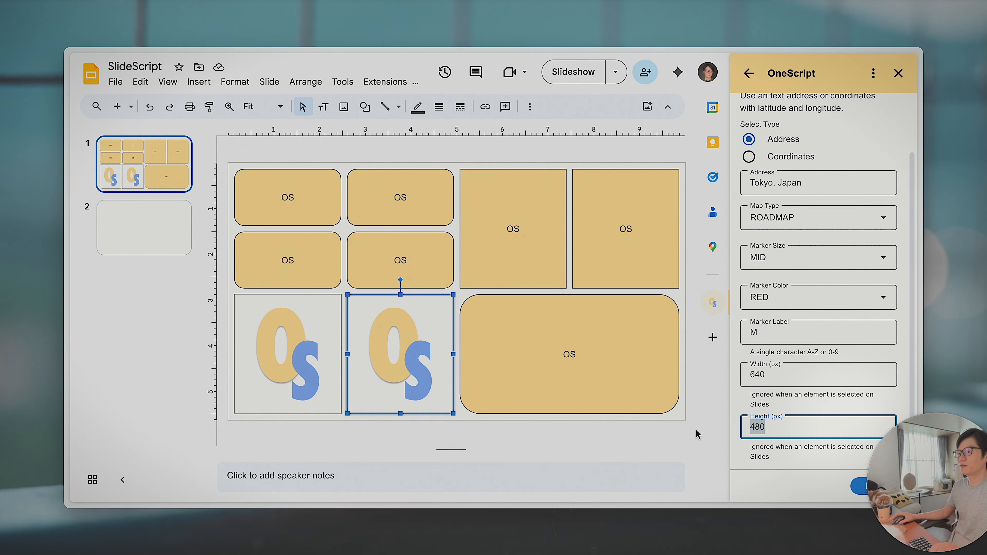
pyautogui.click(857, 489)
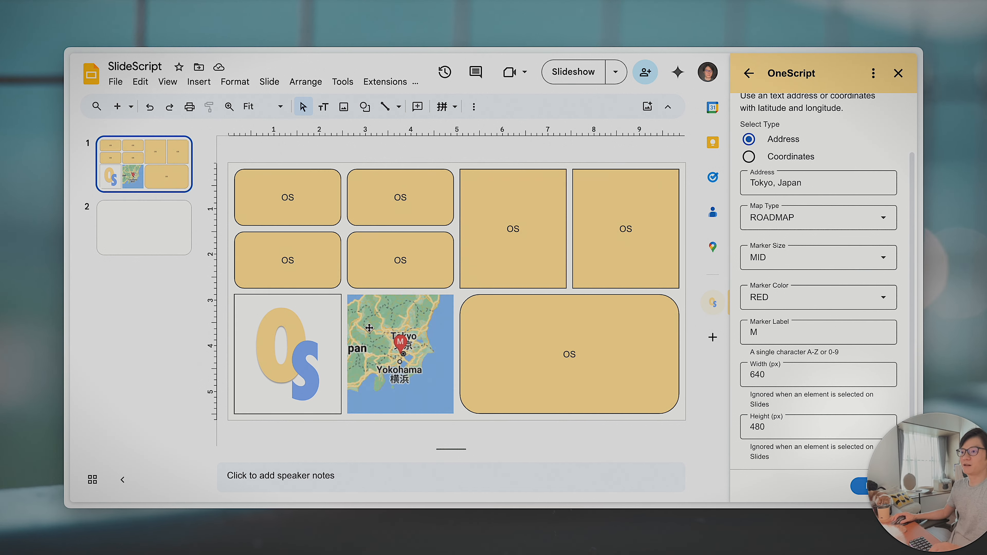
# - Compare the bounds of the remaining OS logo image and the inserted map image, and clear the selection
pyautogui.click(338, 343)
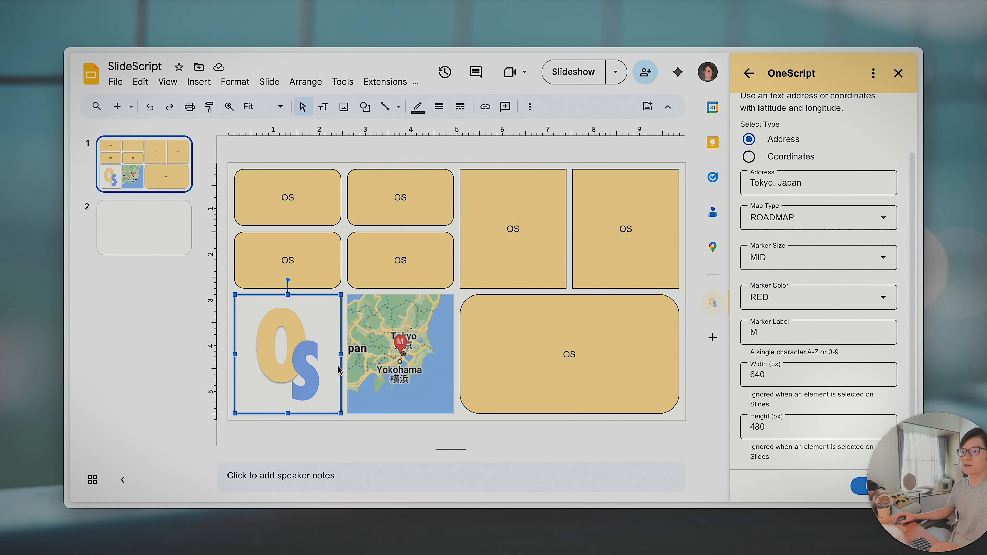
pyautogui.click(425, 405)
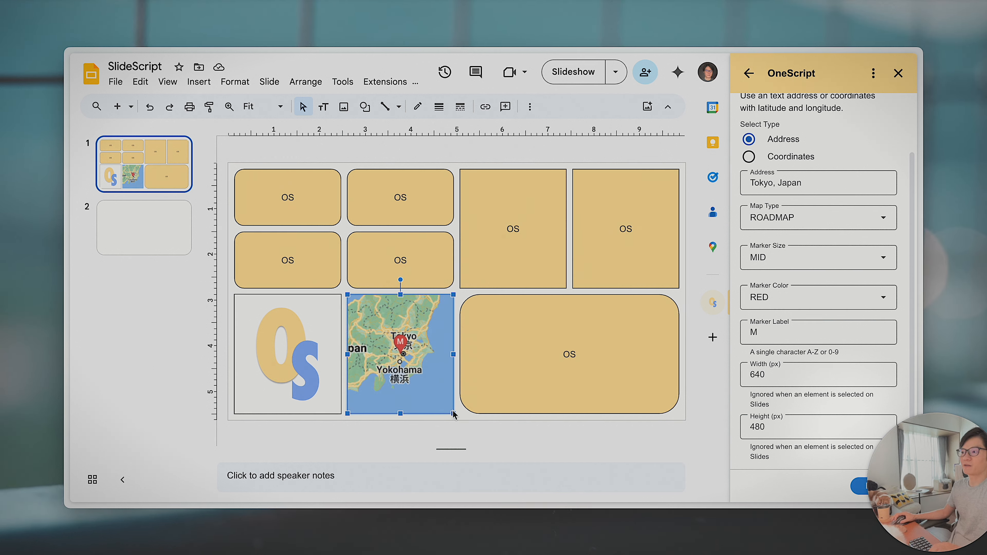
pyautogui.click(457, 417)
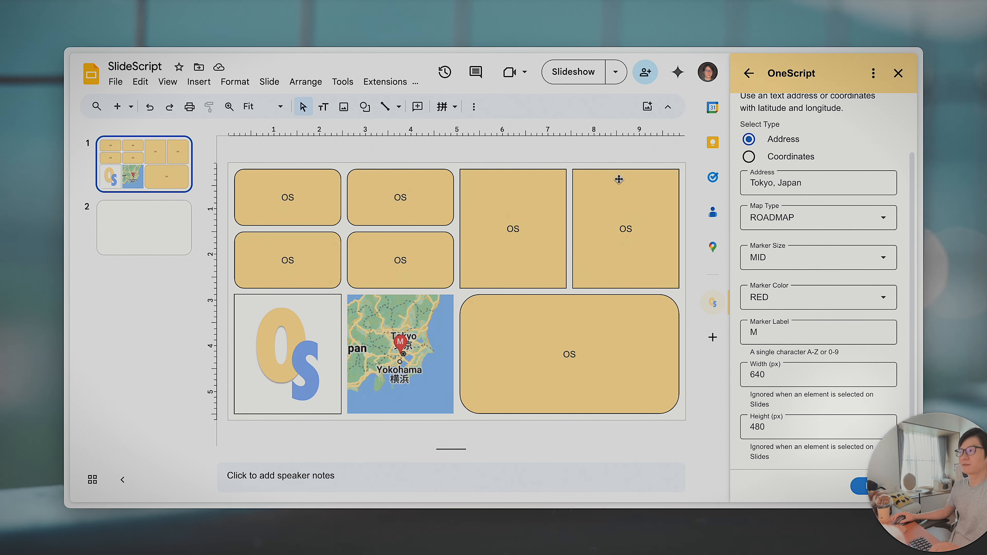
# - Leave the map form, open OneScript's feedback form and examine its fields, starting with the subject
pyautogui.scroll(3, 825, 177)
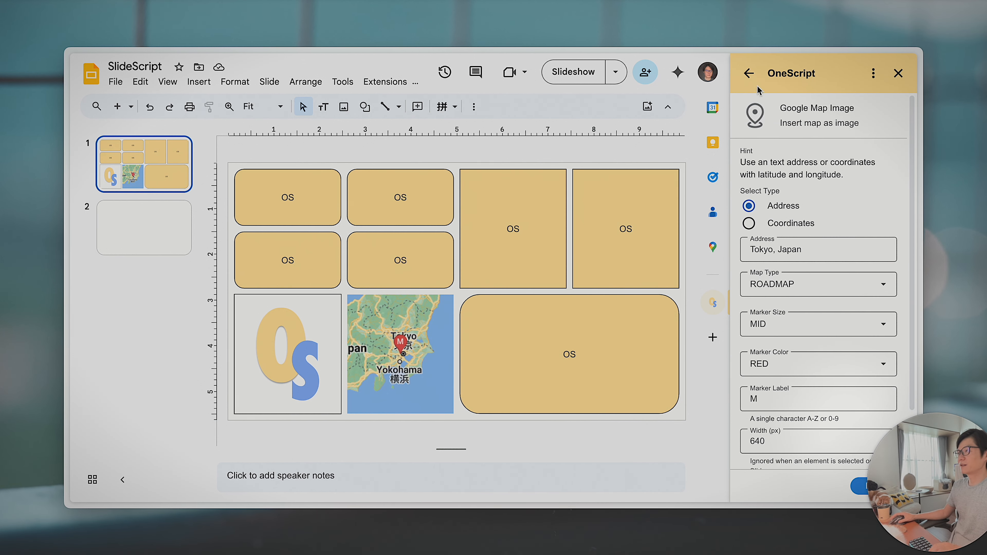
pyautogui.click(749, 73)
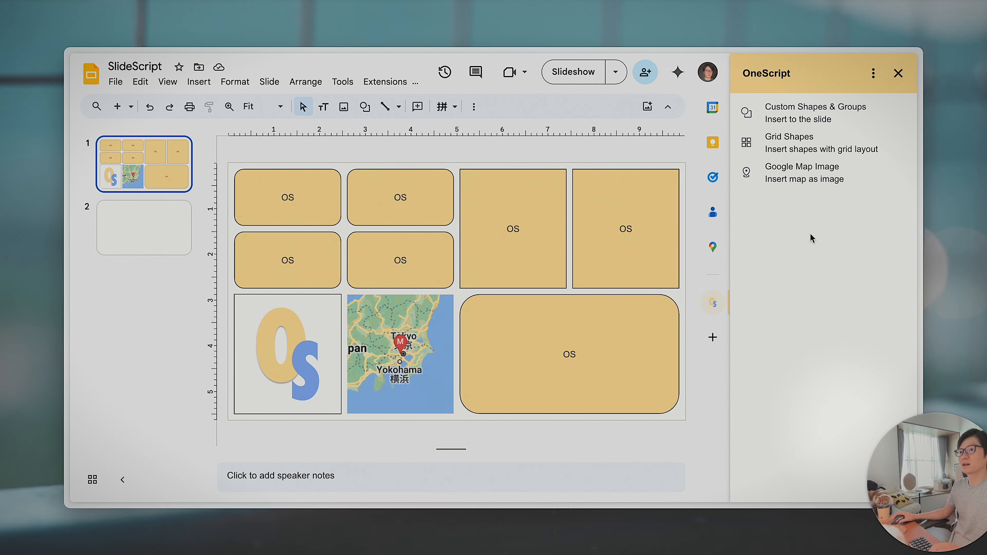
pyautogui.click(873, 78)
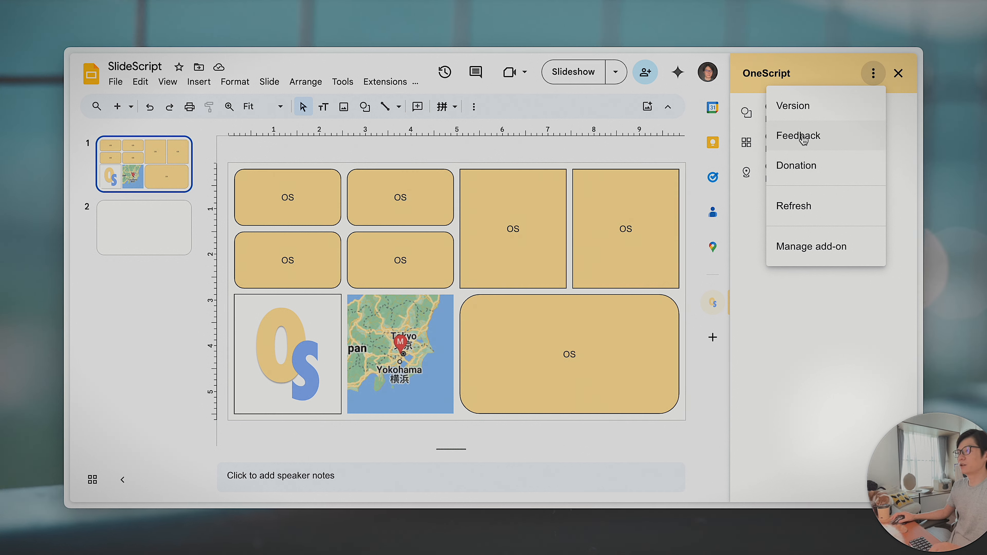
pyautogui.click(815, 140)
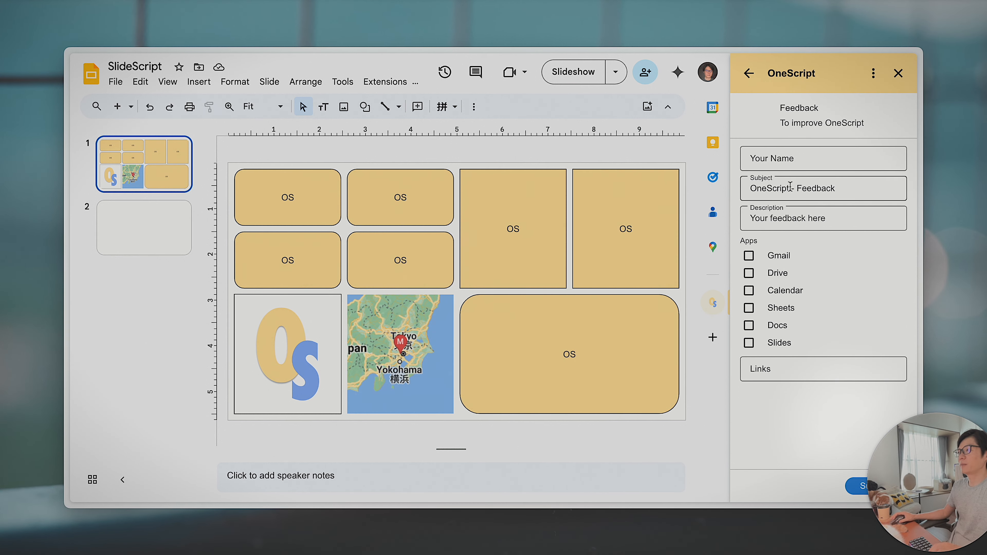
pyautogui.click(795, 187)
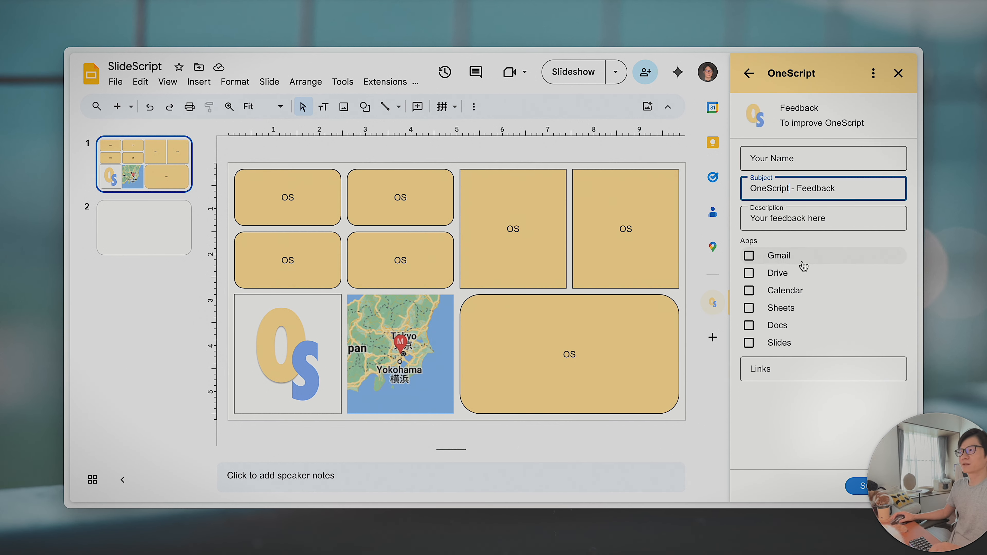